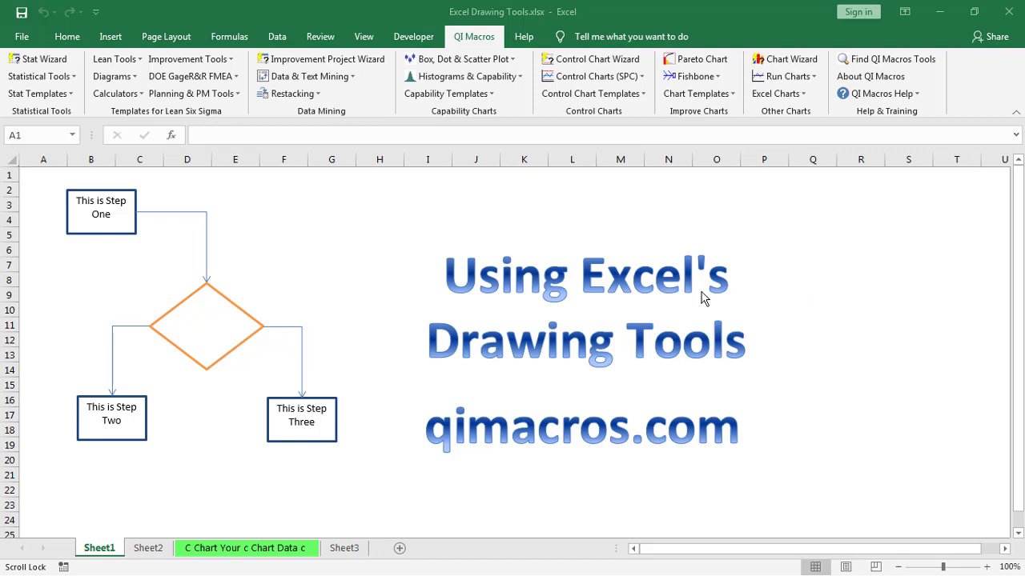
Switch to Sheet2, which holds only the 'Using Excel's Drawing Tools' title.
left_click(148, 548)
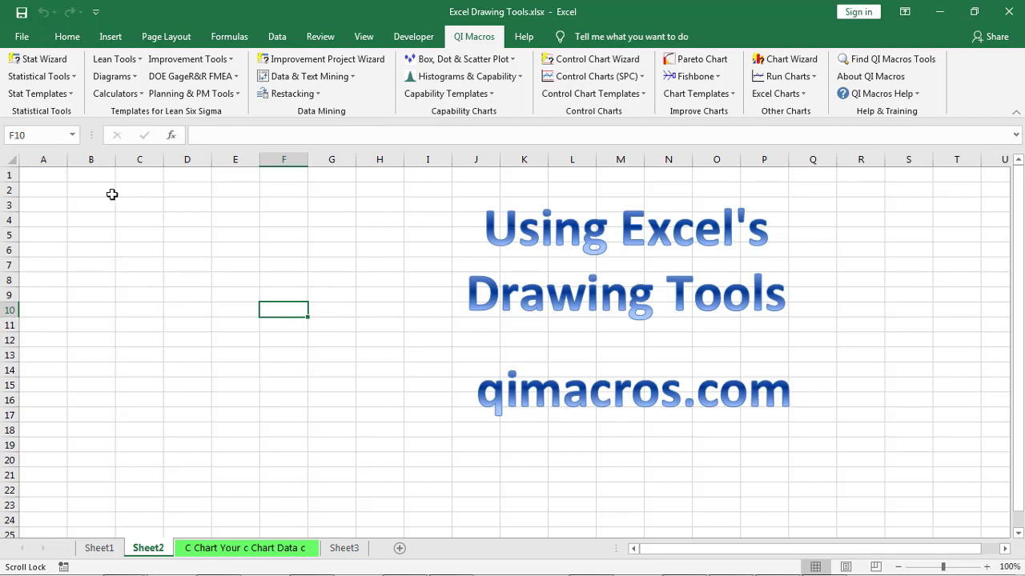
Choose the Flowchart: Process shape from the Insert Shapes gallery.
left_click(111, 37)
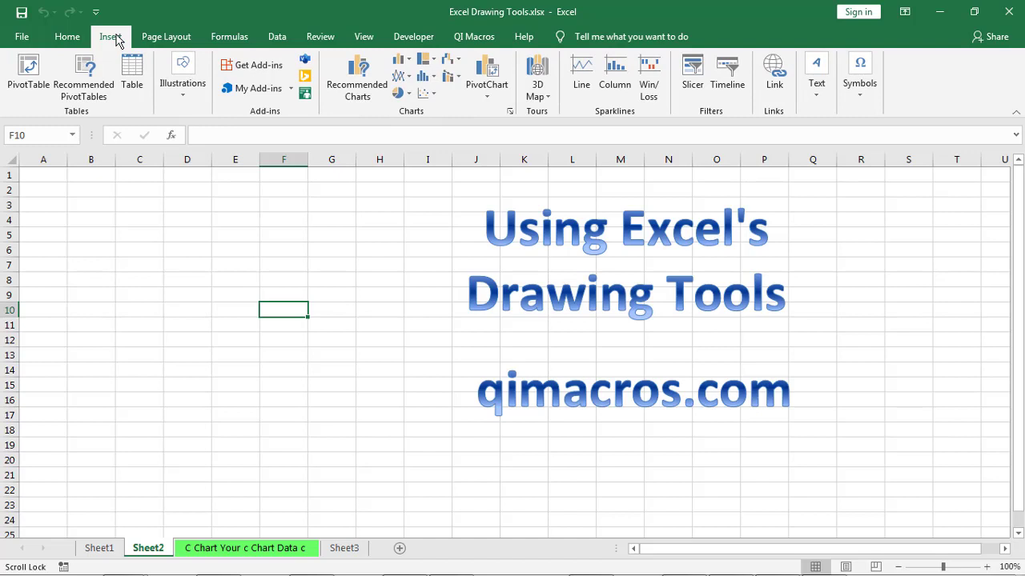
left_click(181, 80)
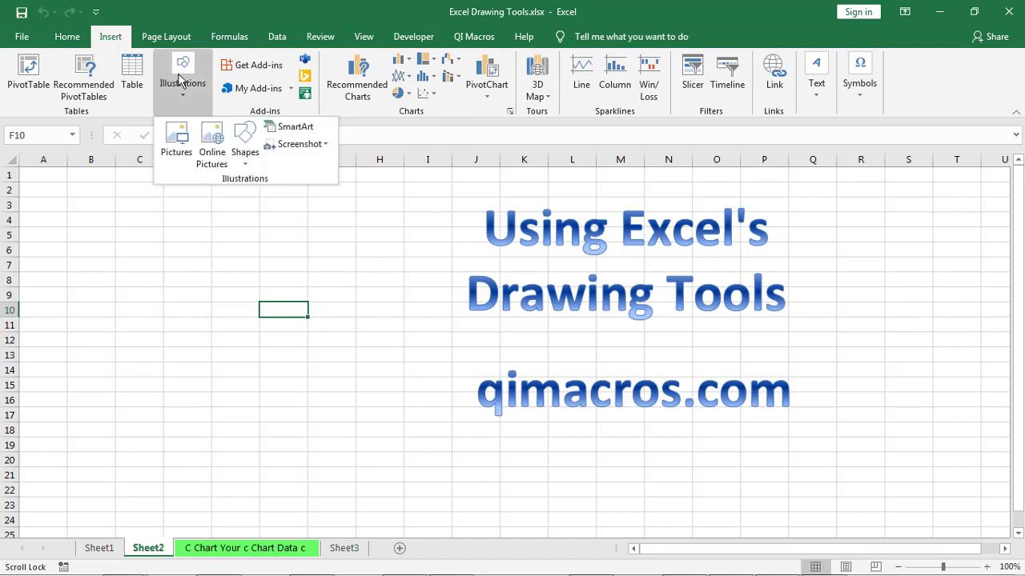
left_click(247, 154)
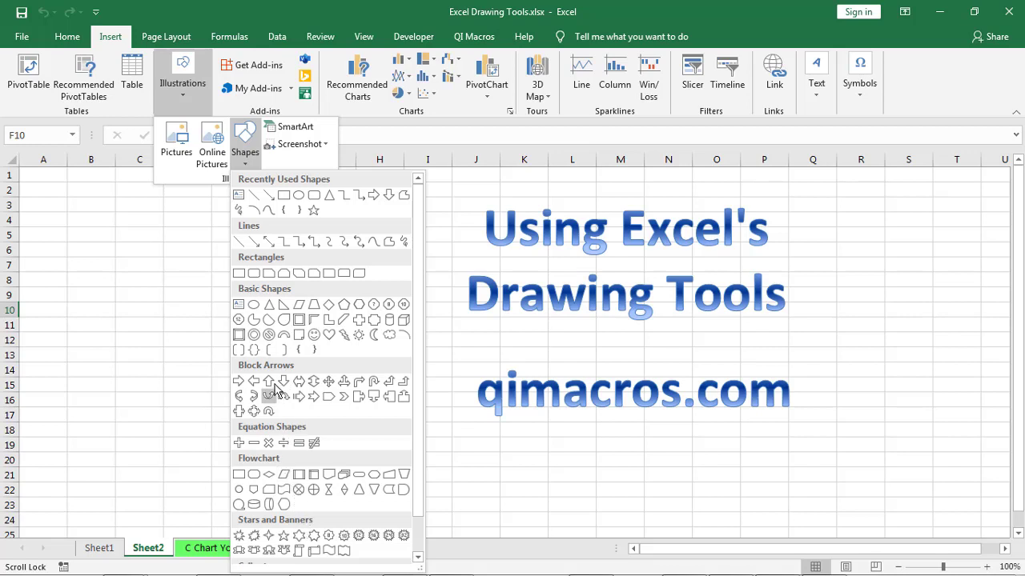
scroll(294, 376, "down", 1)
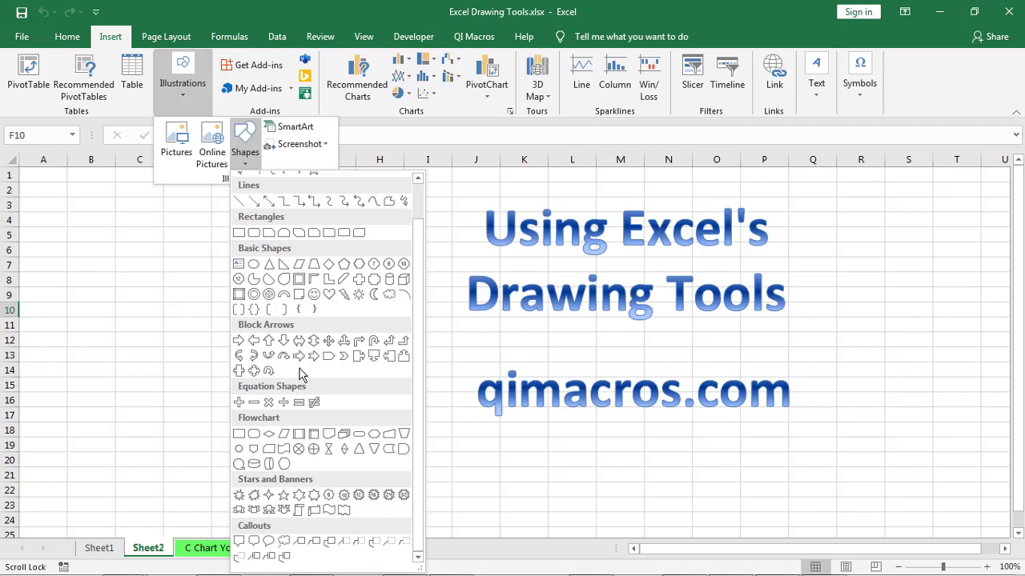
left_click(239, 437)
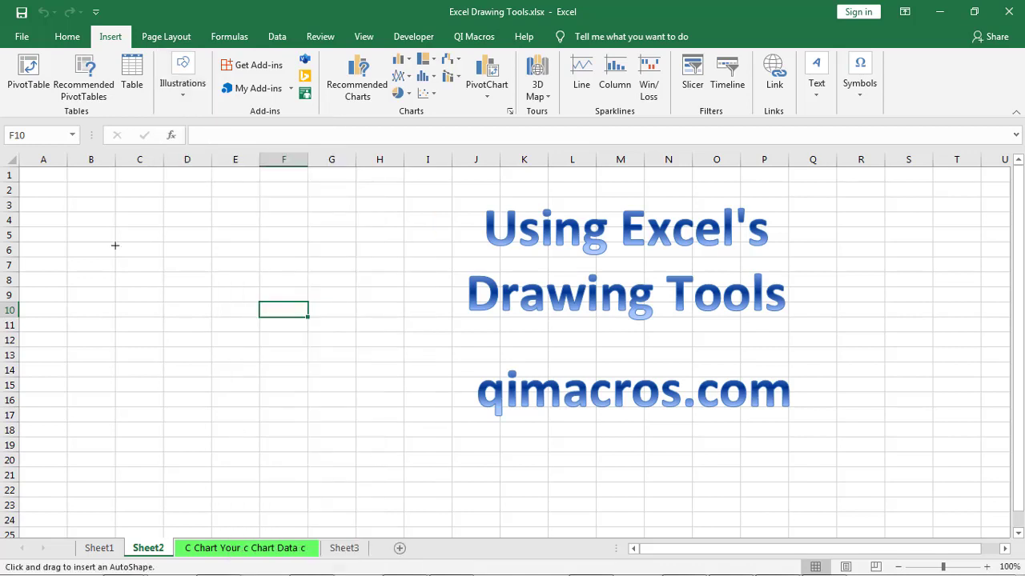
Draw the process box over cells B2 to C4 and give it a white fill with purple outline.
mouse_move(69, 185)
left_mouse_down()
mouse_move(91, 208)
mouse_move(149, 232)
left_mouse_up()
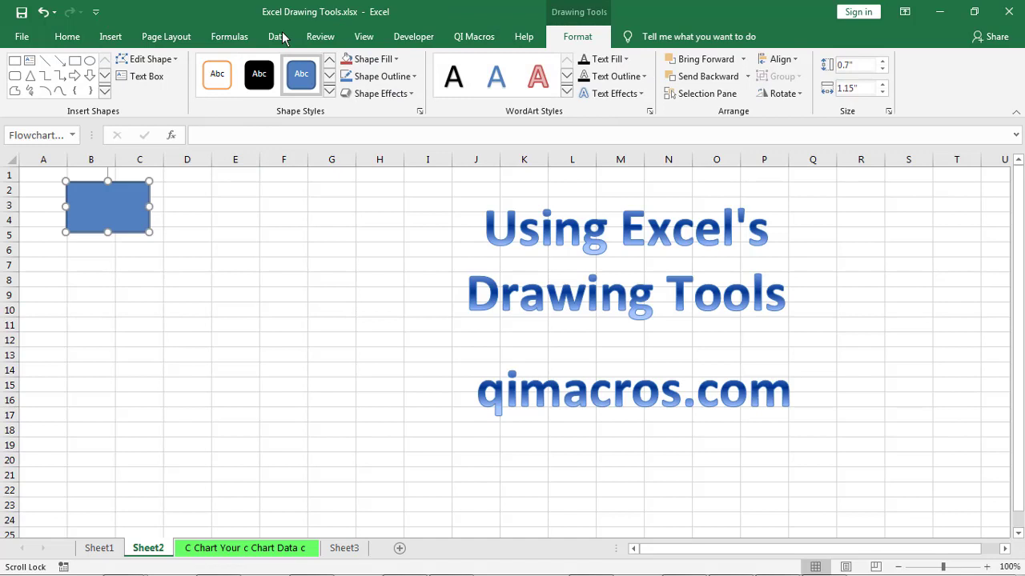
left_click(221, 81)
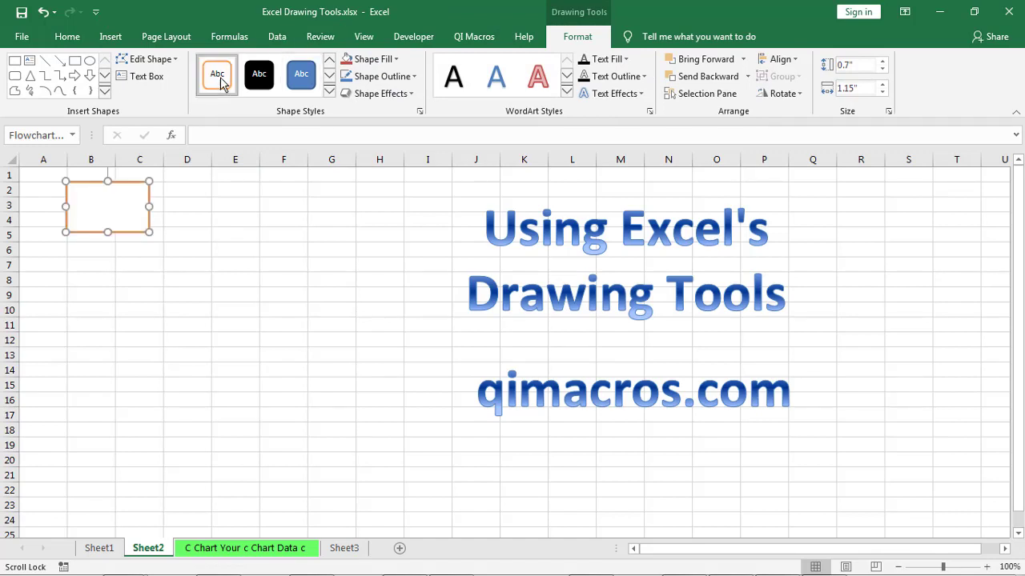
left_click(330, 61)
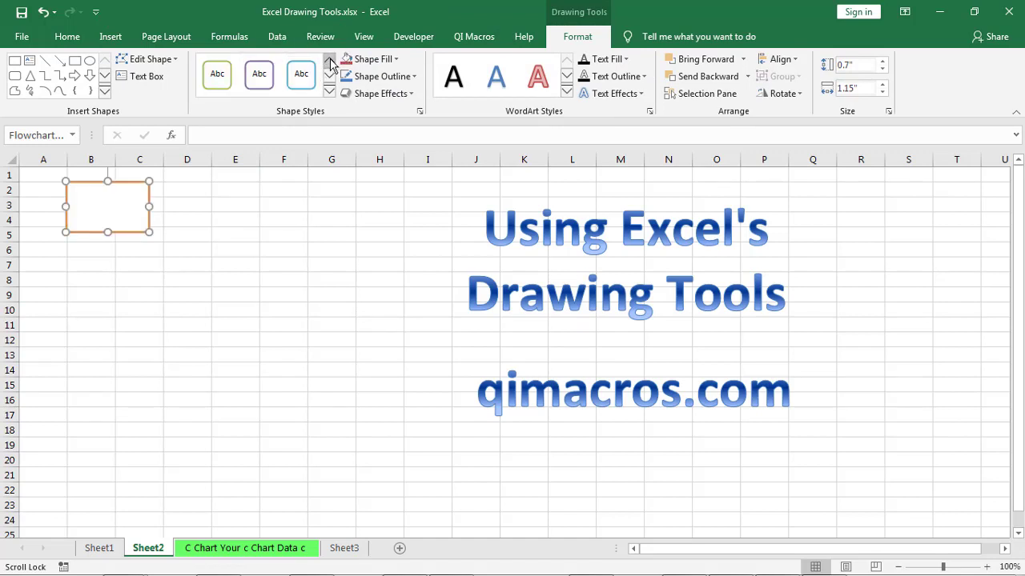
left_click(258, 75)
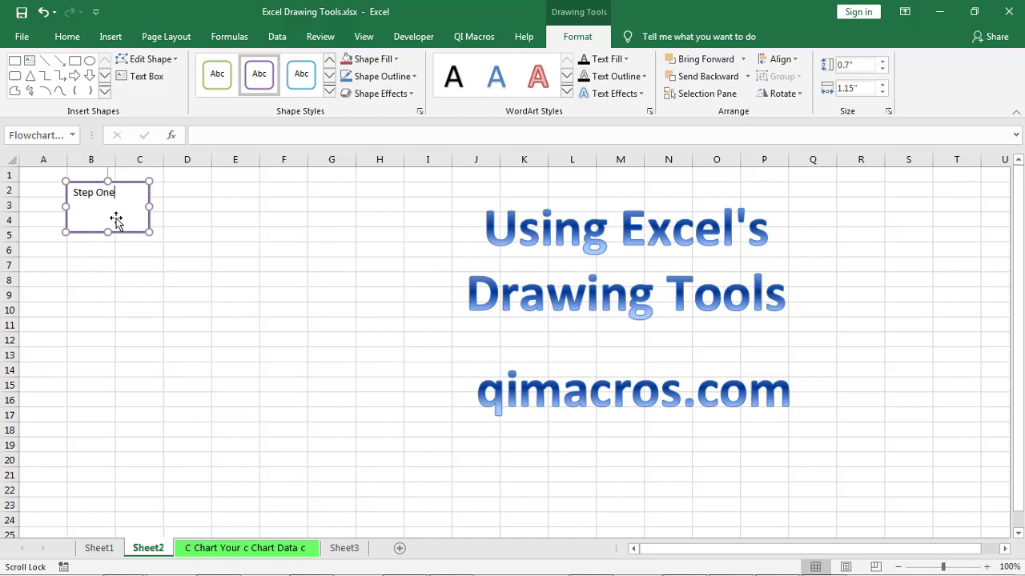
Centre the Step One label horizontally and vertically in its box.
left_click(68, 40)
left_click(316, 88)
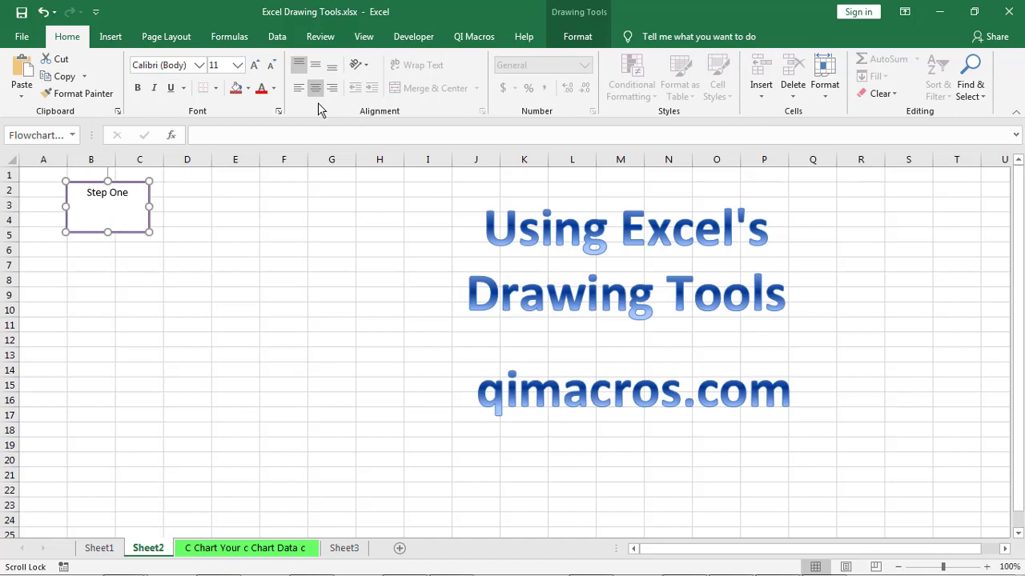
left_click(315, 66)
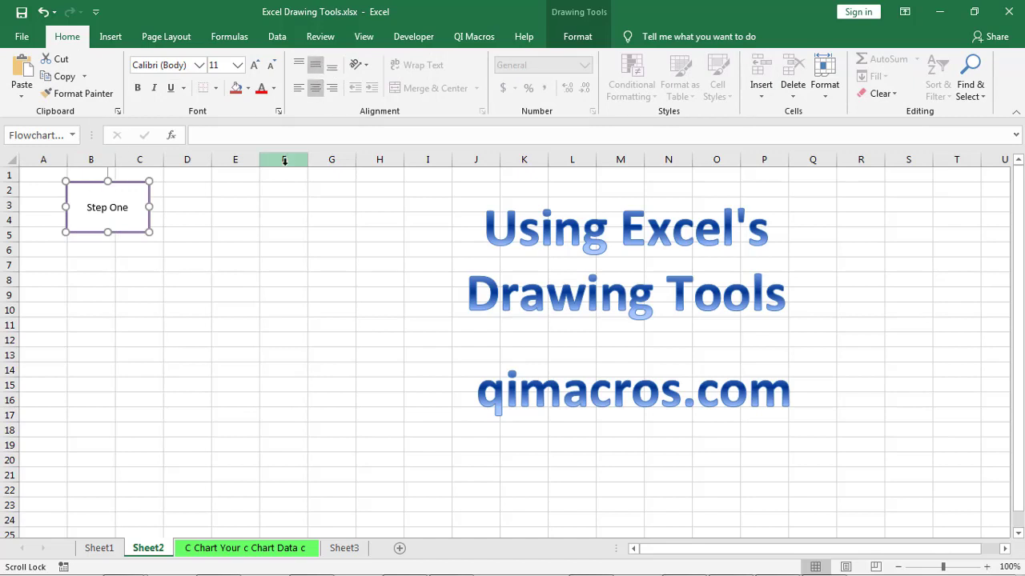
Paste two copies of the Step One box at cells D3 and F4.
right_click(128, 184)
left_click(187, 207)
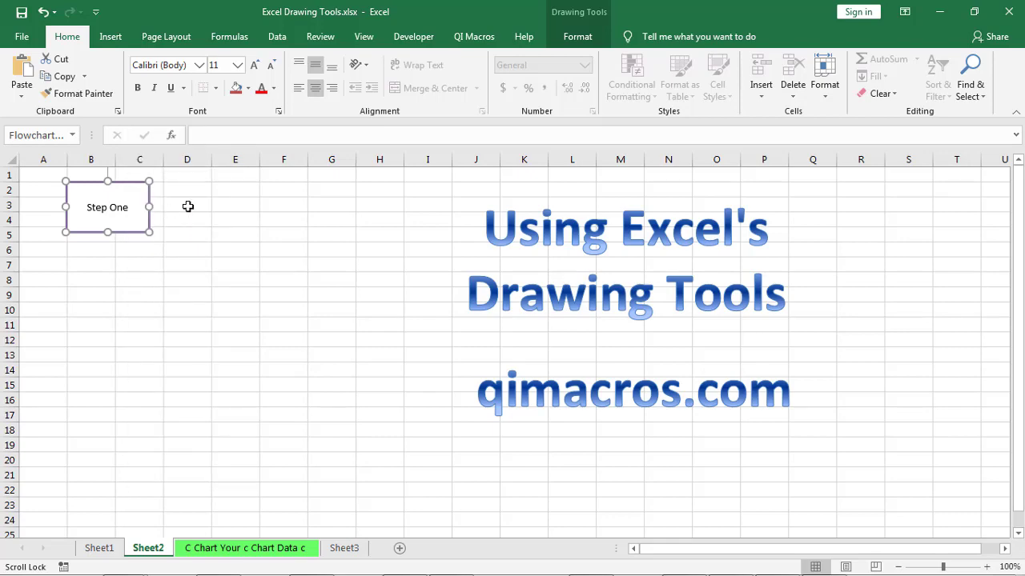
right_click(187, 207)
left_click(219, 270)
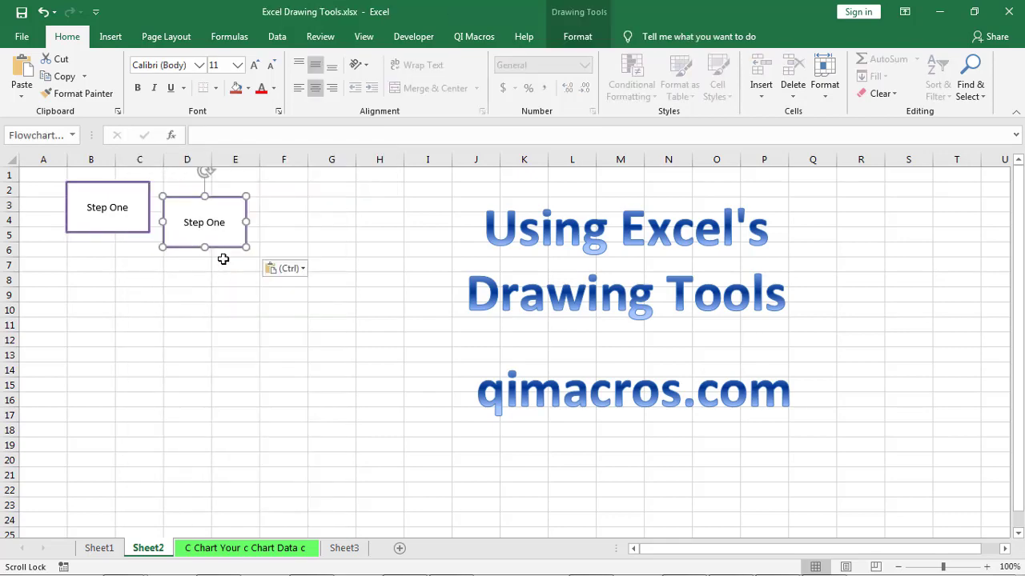
right_click(293, 225)
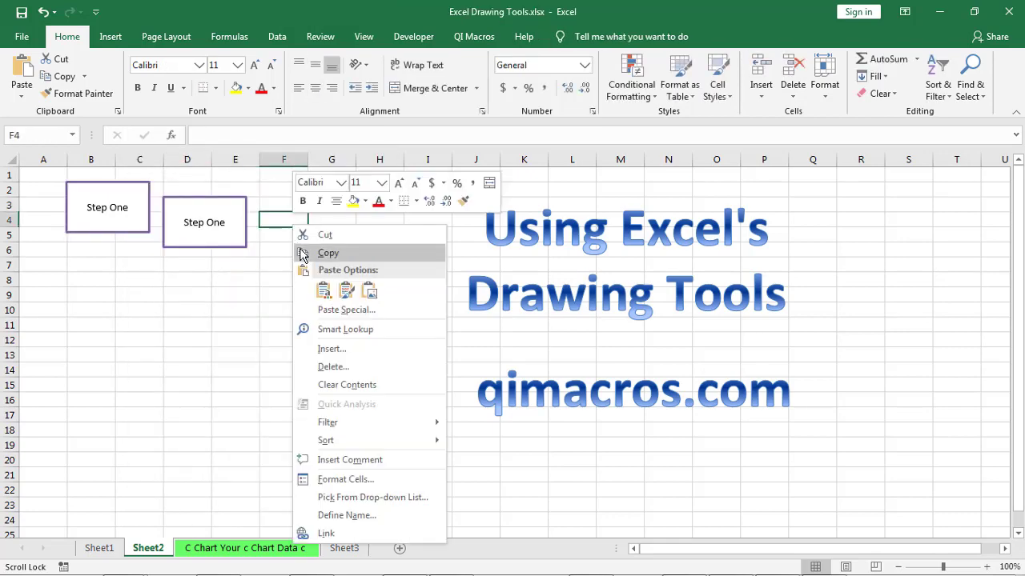
left_click(317, 290)
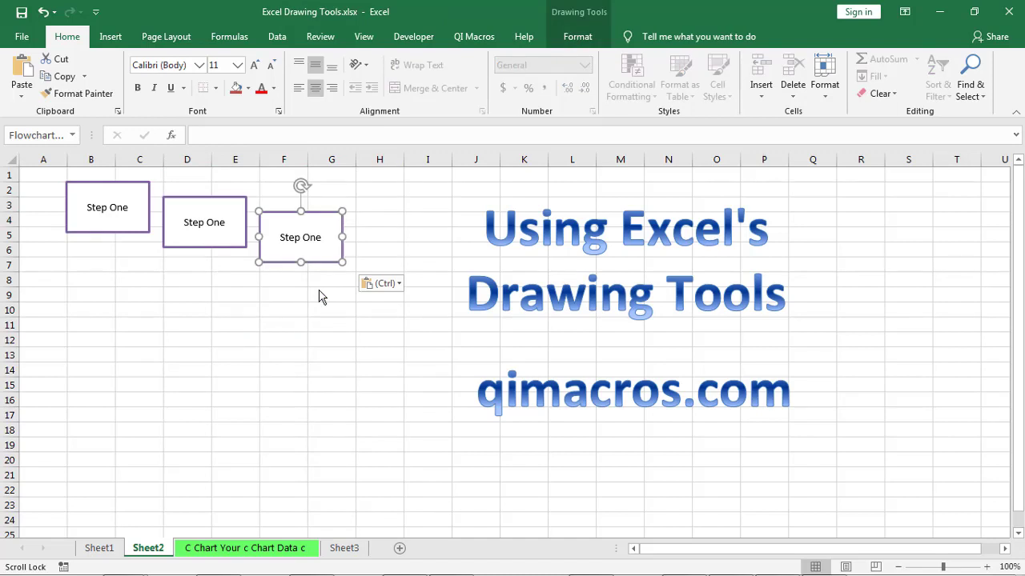
Relabel the copies 'Step Two' and 'Step Three'.
double_click(217, 223)
type("Two")
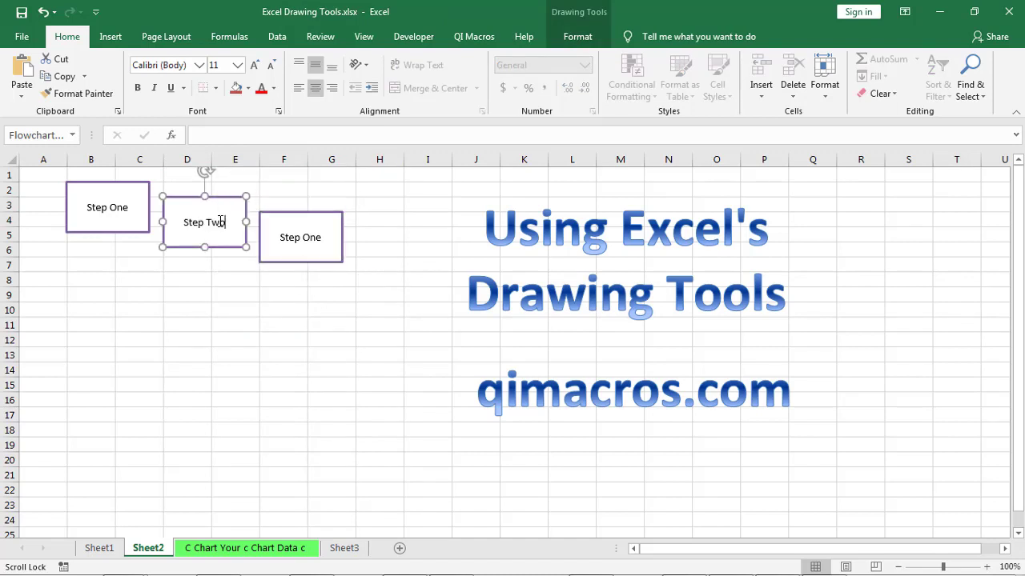
double_click(309, 238)
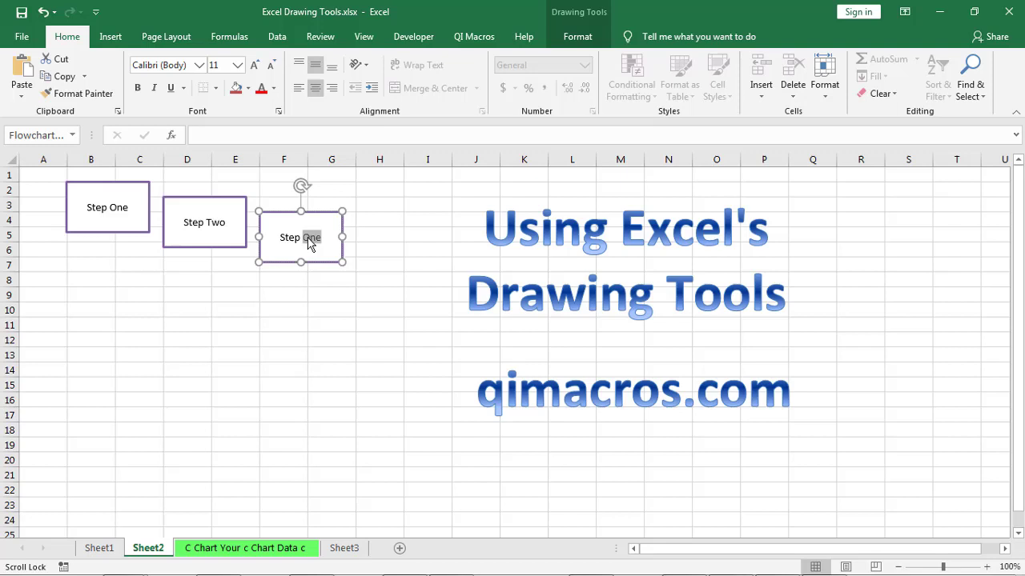
type("Three")
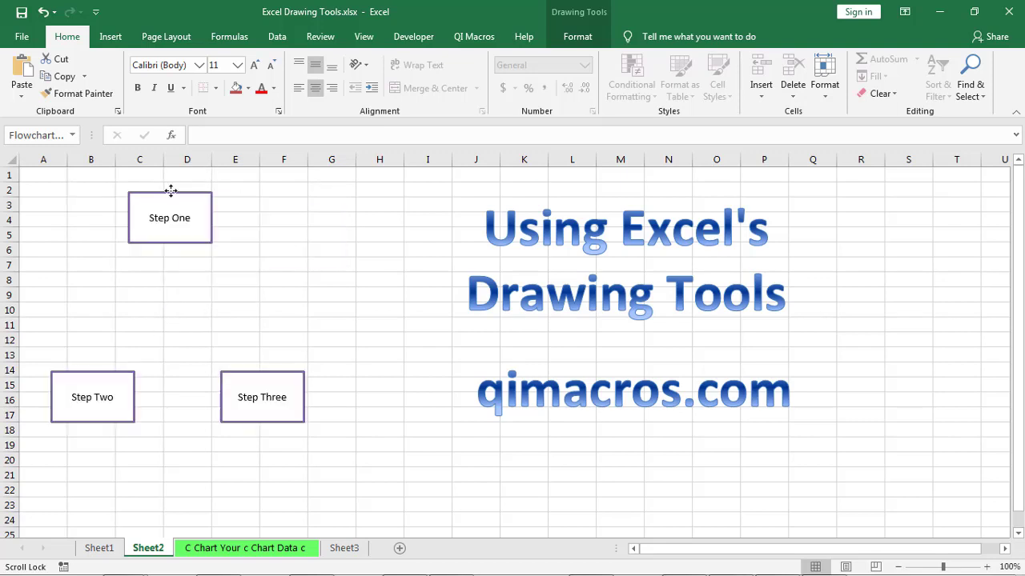
Draw a Flowchart: Decision diamond below Step One.
left_click(172, 195)
left_click(110, 40)
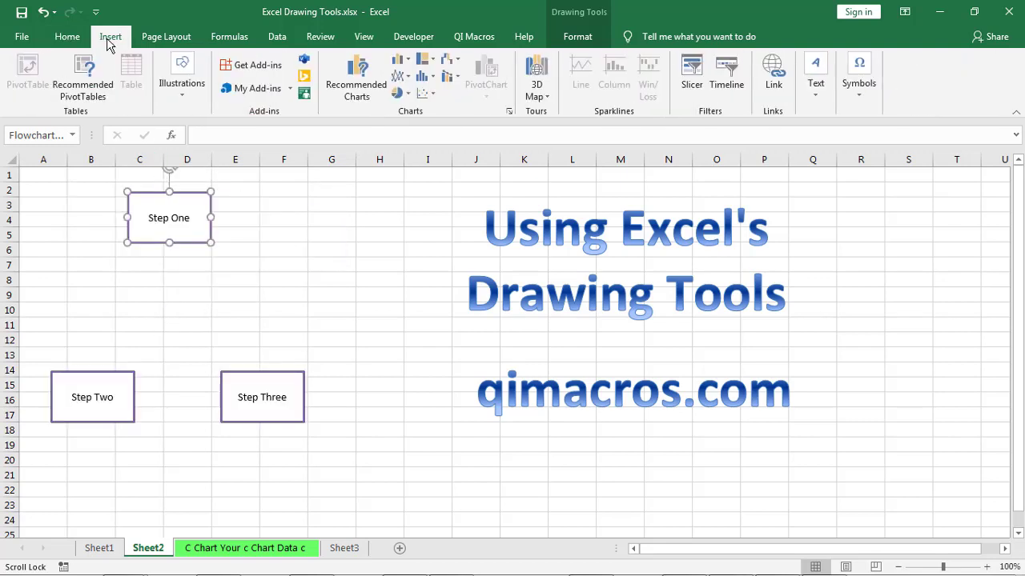
left_click(183, 85)
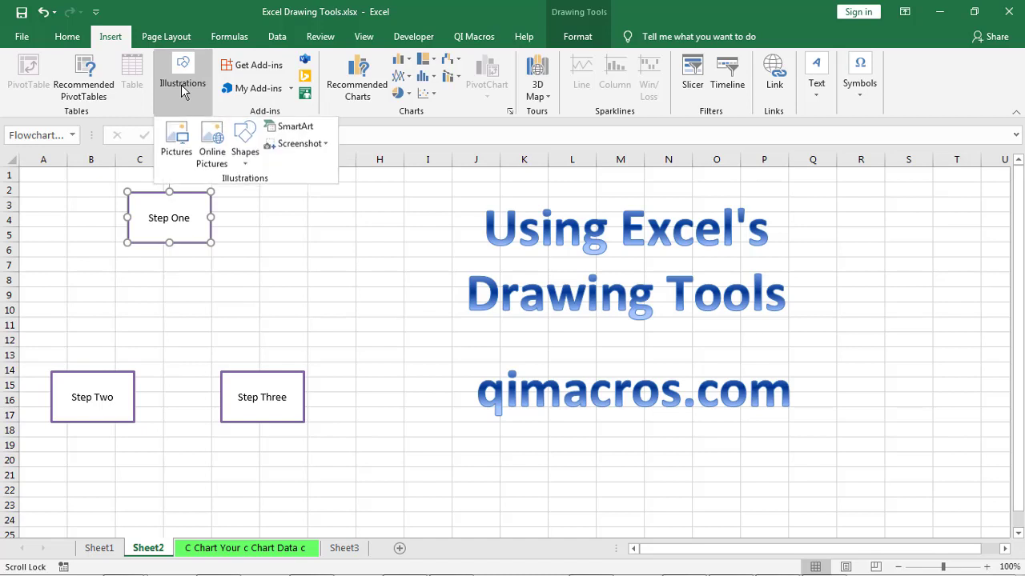
left_click(245, 141)
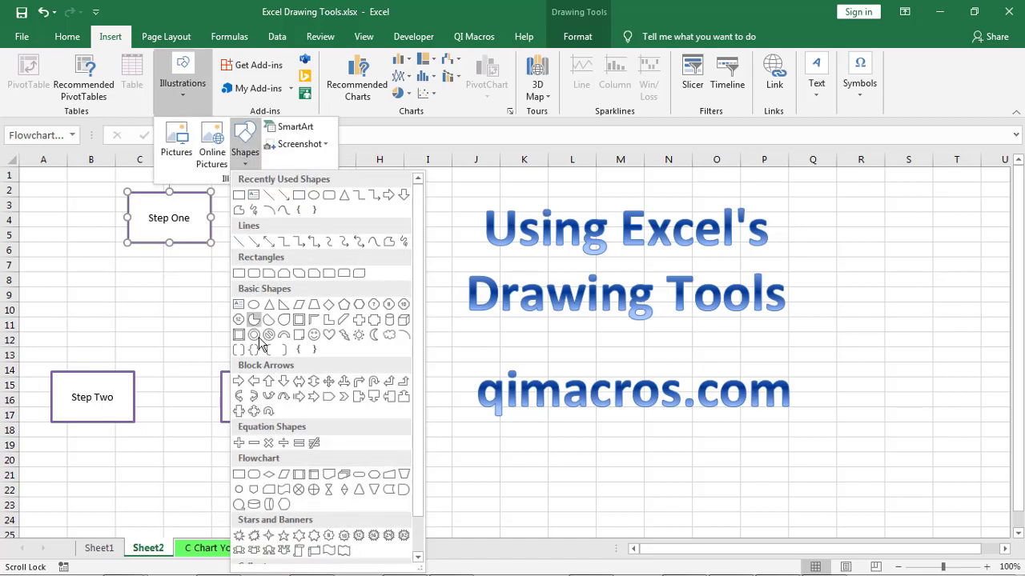
left_click(269, 475)
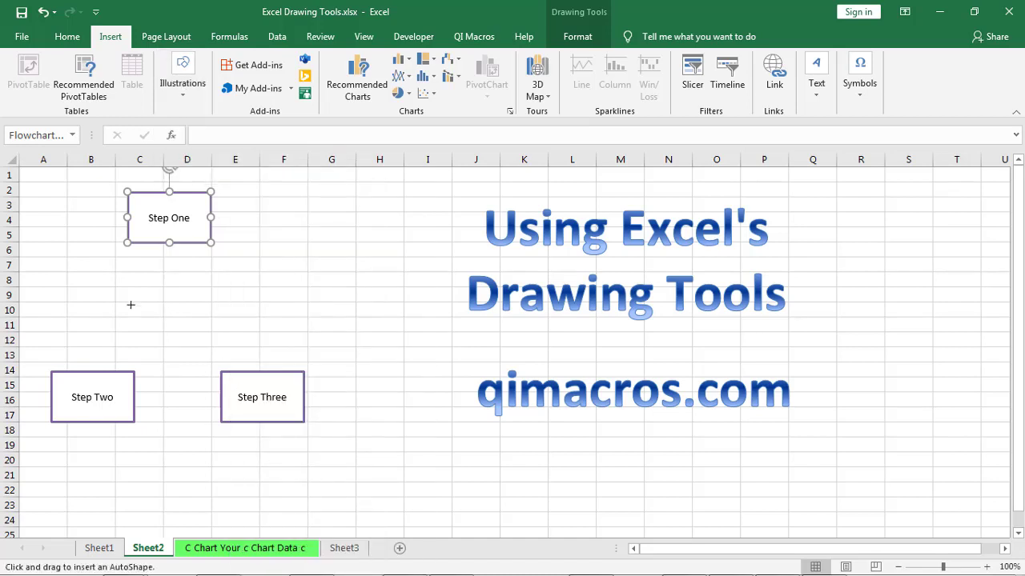
mouse_move(167, 284)
left_mouse_down()
mouse_move(172, 302)
mouse_move(284, 327)
mouse_move(259, 341)
left_mouse_up()
Give the diamond a white fill with purple outline, enlarge it, and align it under Step One.
left_click_drag(184, 297, 173, 293)
left_click(329, 76)
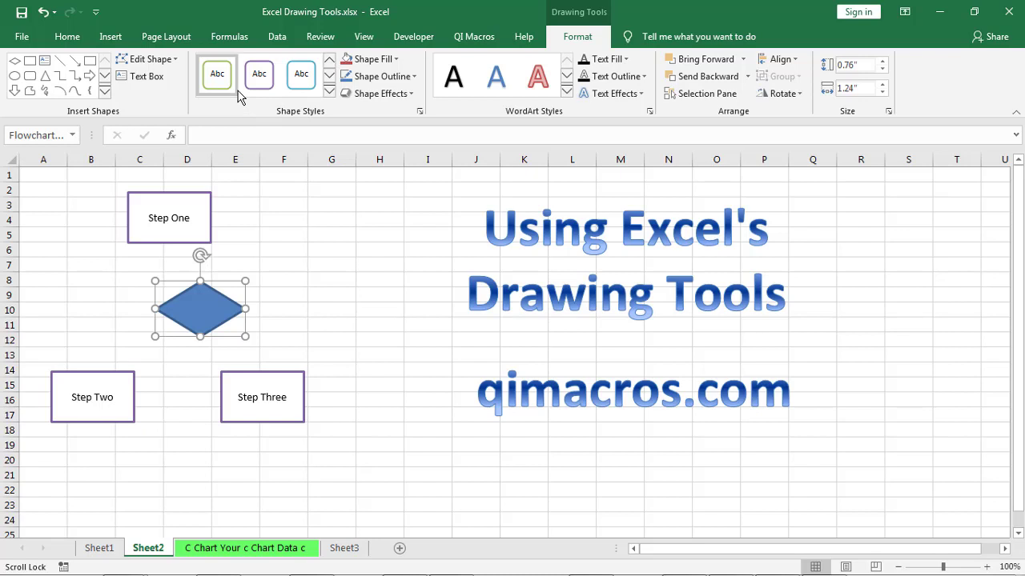
left_click(257, 83)
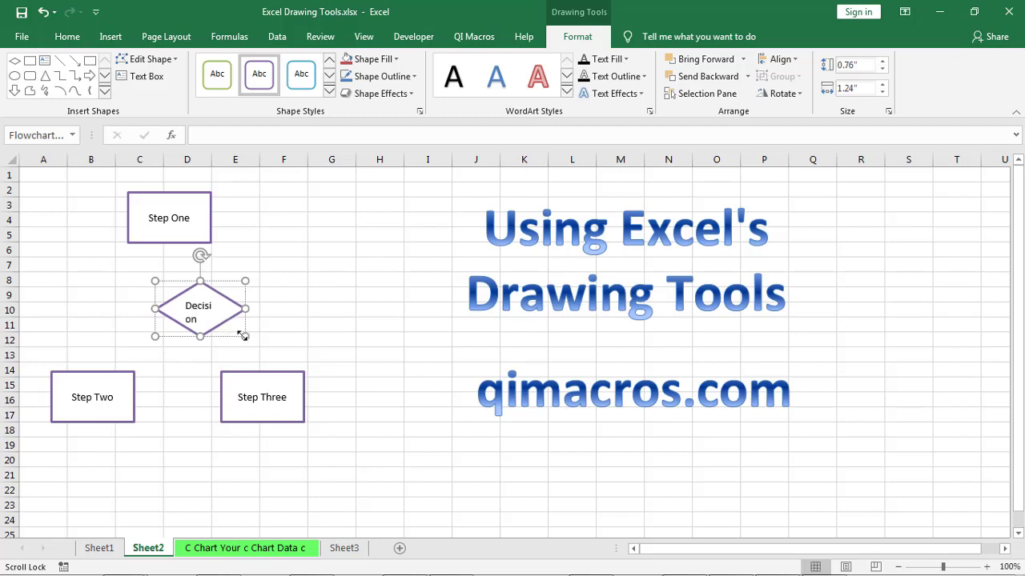
left_click_drag(243, 336, 265, 353)
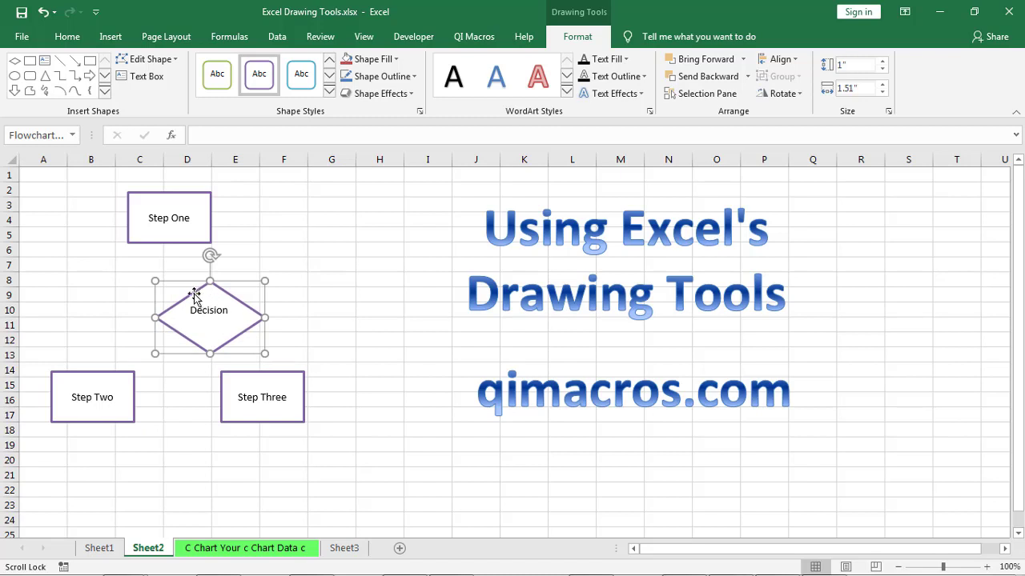
left_click_drag(195, 296, 171, 296)
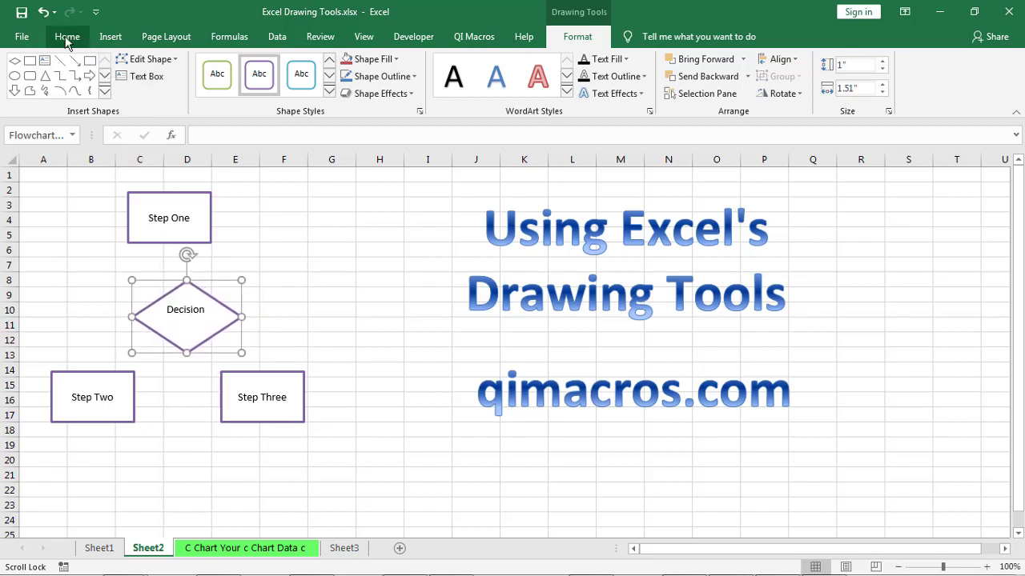
Centre the Decision label inside the diamond.
left_click(66, 37)
left_click(314, 88)
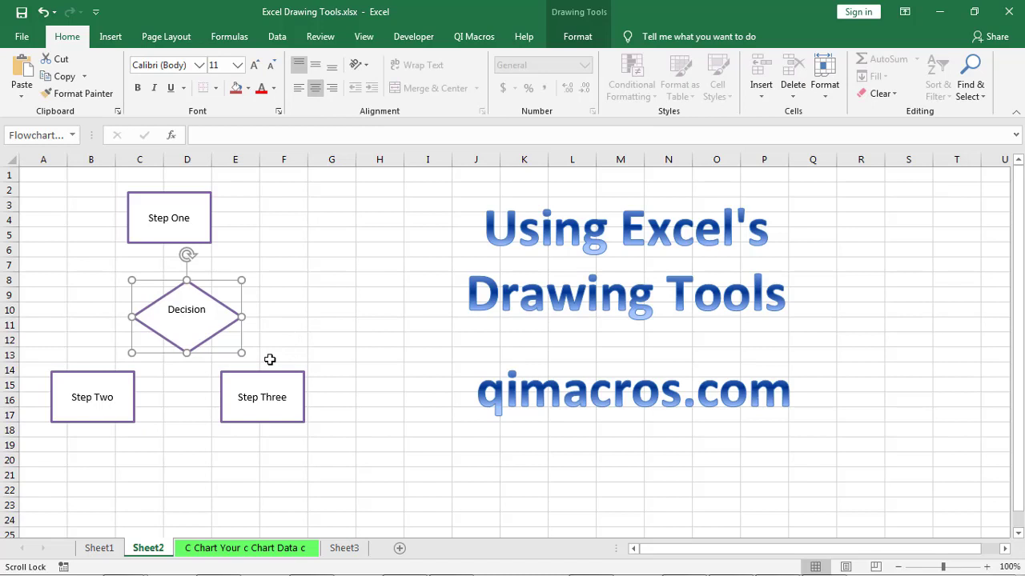
key("Escape")
left_click(111, 36)
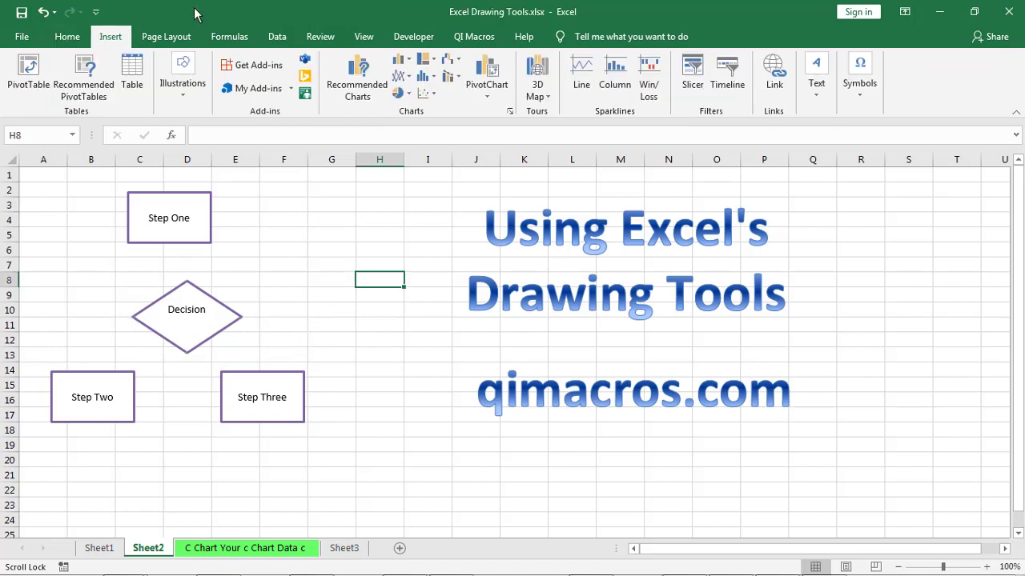
Join Step One's bottom to the Decision diamond's top with an elbow arrow connector.
left_click(183, 95)
left_click(242, 149)
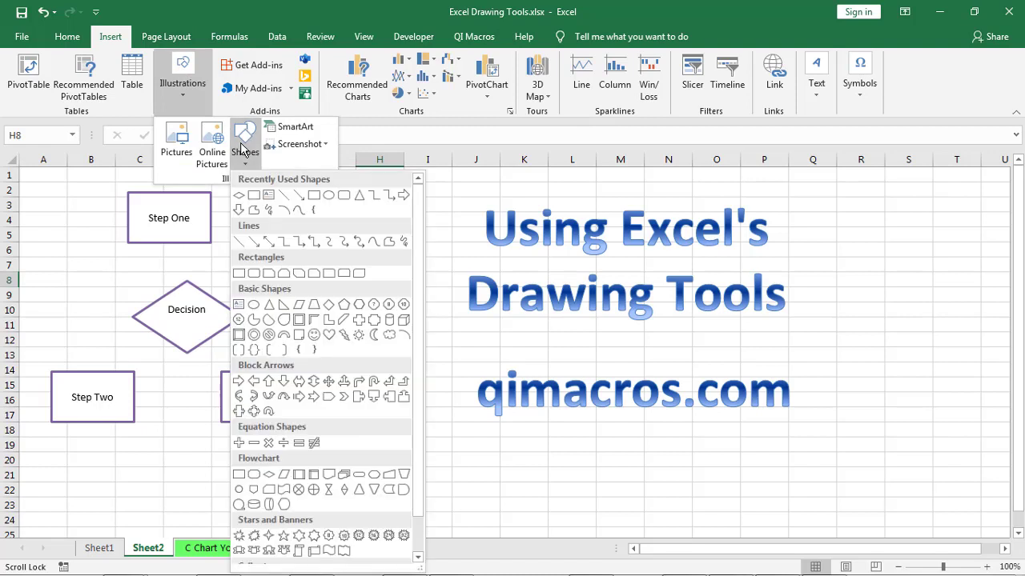
left_click(300, 242)
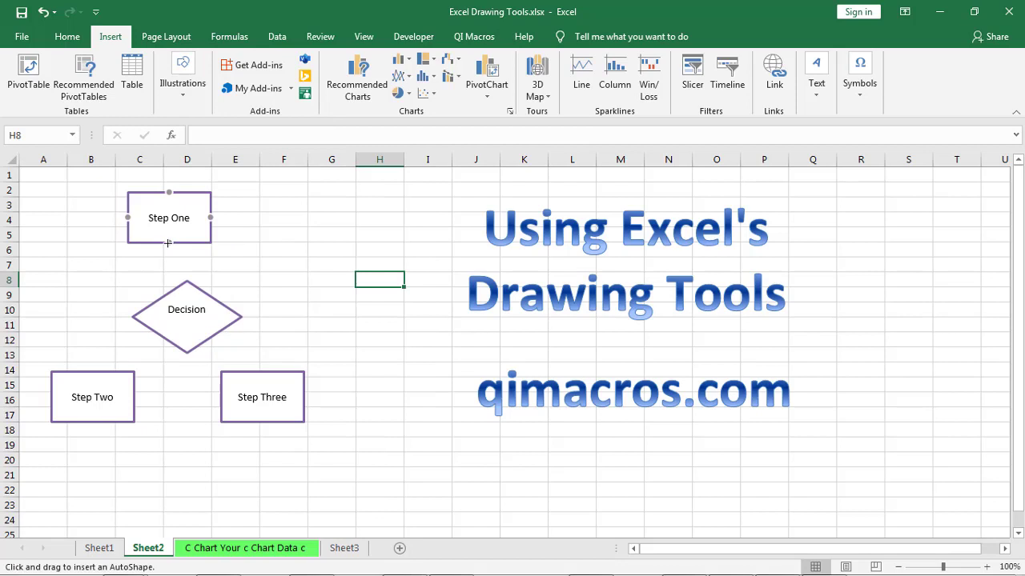
left_click_drag(168, 242, 186, 280)
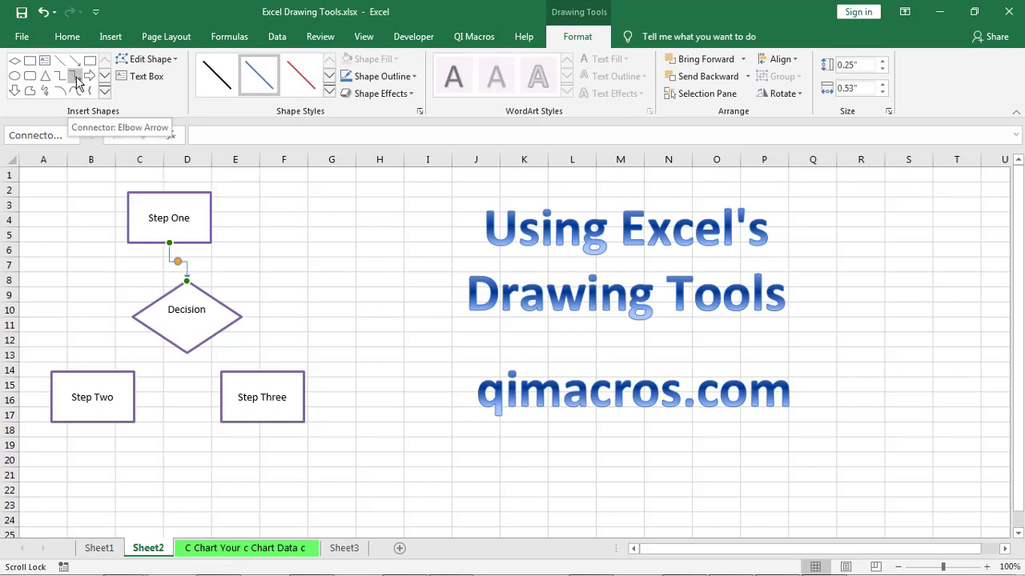
Link Decision's left and right points to Step Two and Step Three, then shift Step One above Decision.
left_click(74, 77)
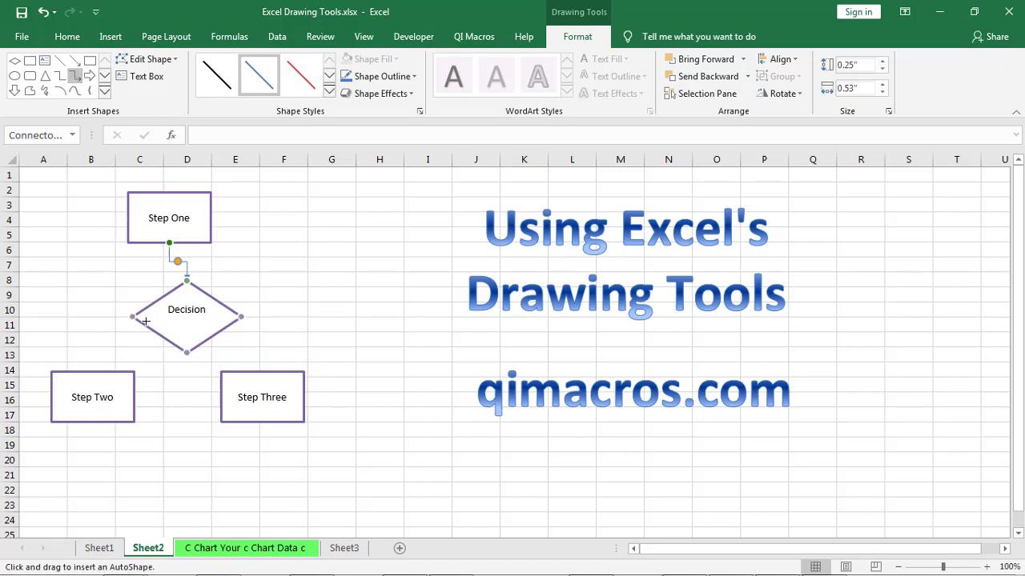
mouse_move(132, 316)
left_mouse_down()
mouse_move(82, 357)
mouse_move(93, 371)
left_mouse_up()
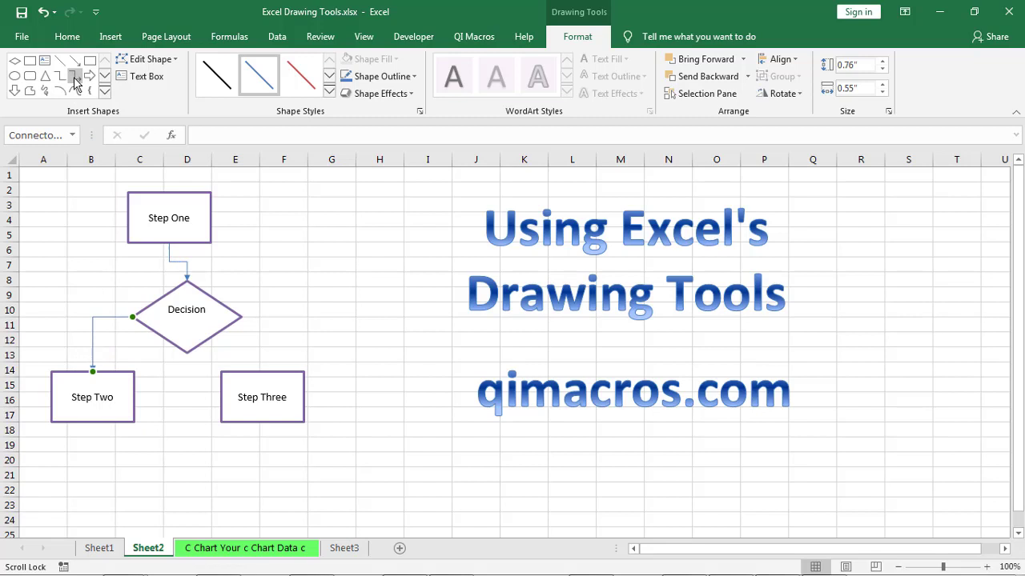
left_click(74, 77)
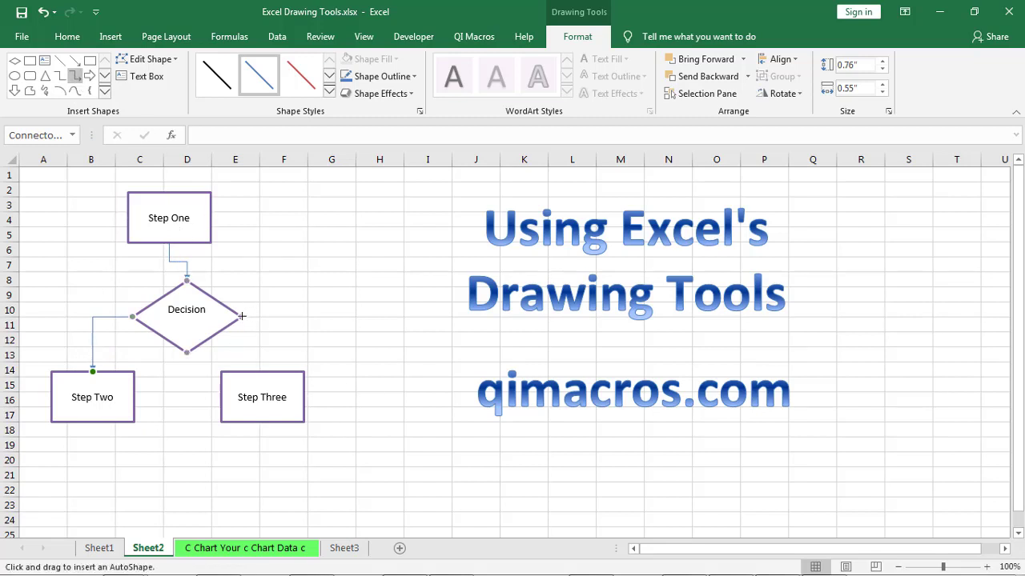
mouse_move(244, 318)
left_mouse_down()
mouse_move(274, 389)
mouse_move(262, 372)
left_mouse_up()
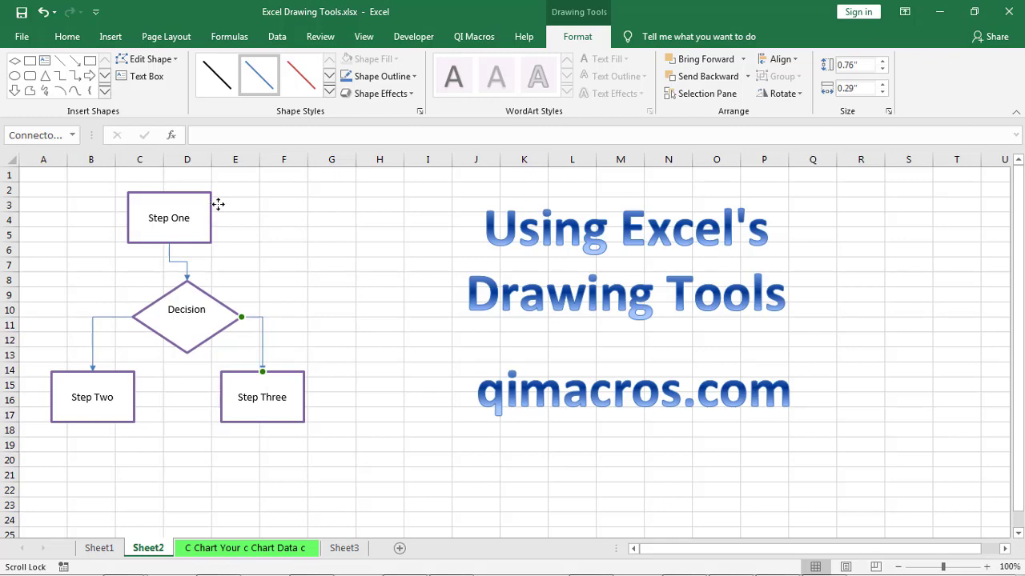
left_click_drag(209, 205, 227, 202)
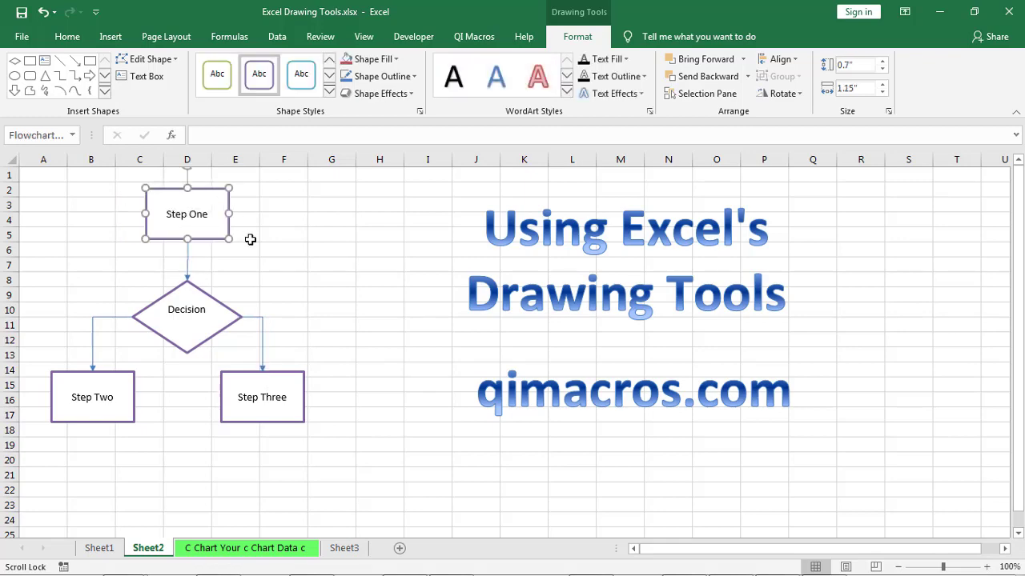
Set the line weight of the Step One–Decision arrow to 1½ pt.
left_click(249, 249)
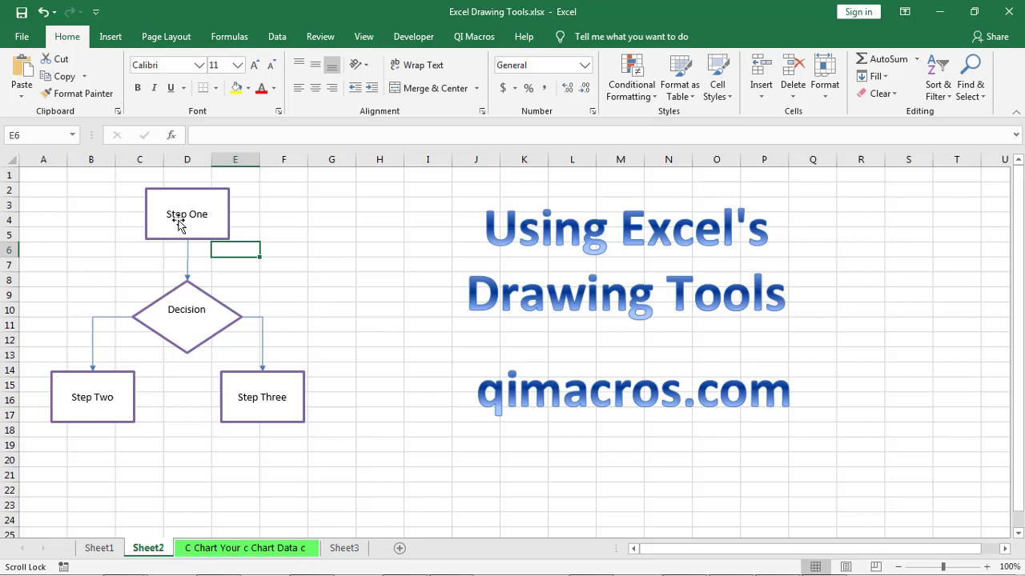
double_click(150, 243)
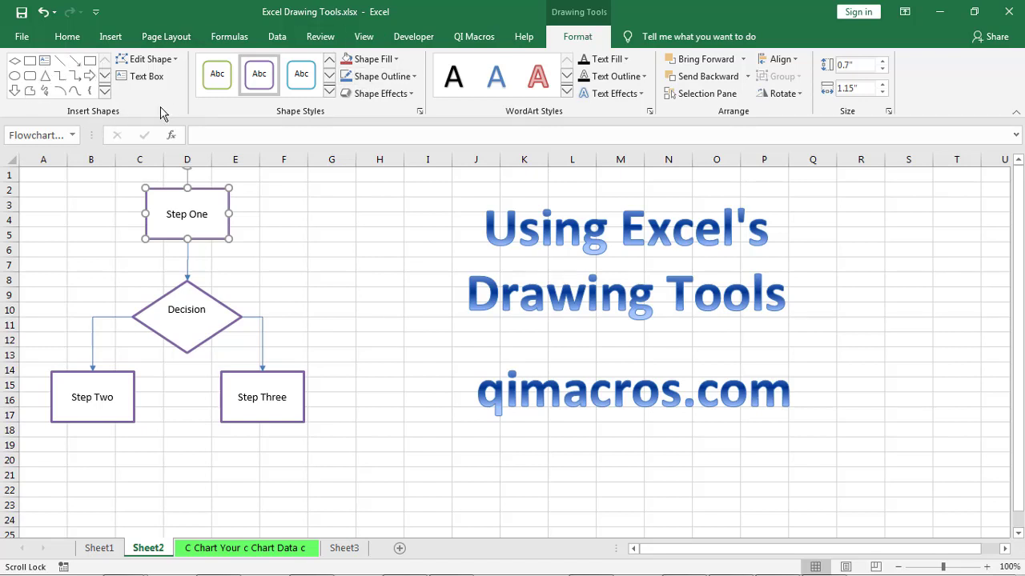
left_click(187, 258)
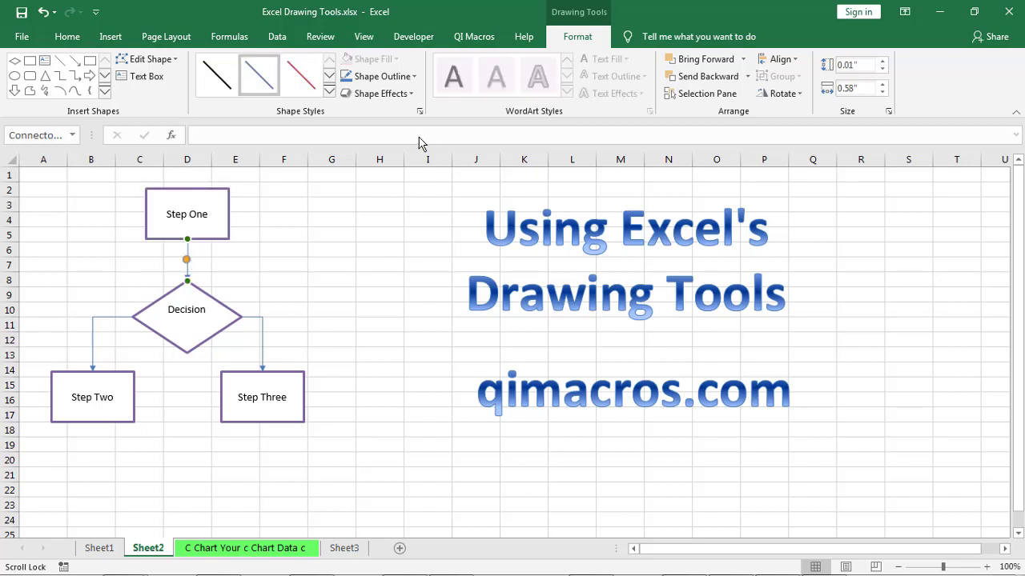
left_click(392, 79)
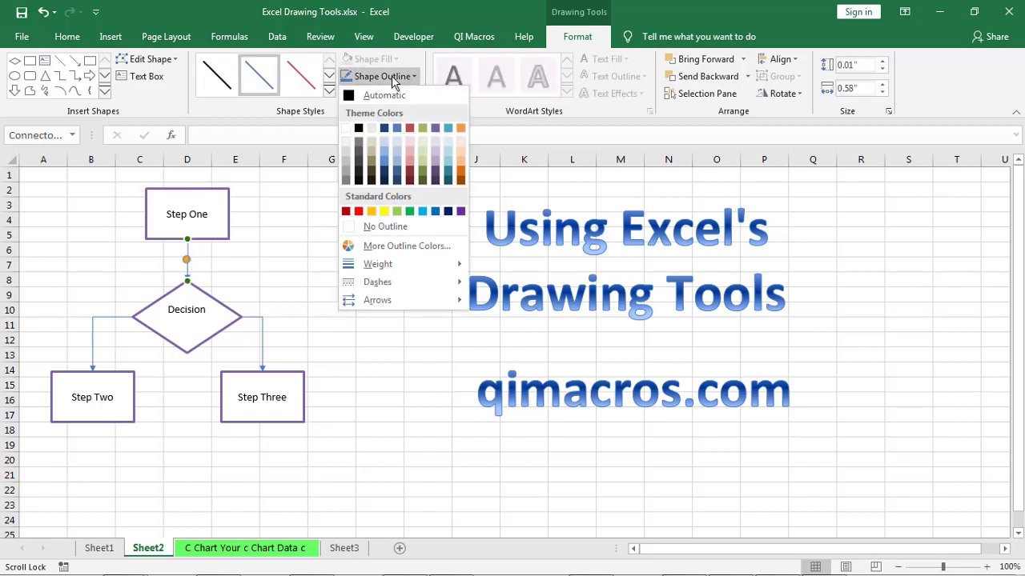
mouse_move(383, 269)
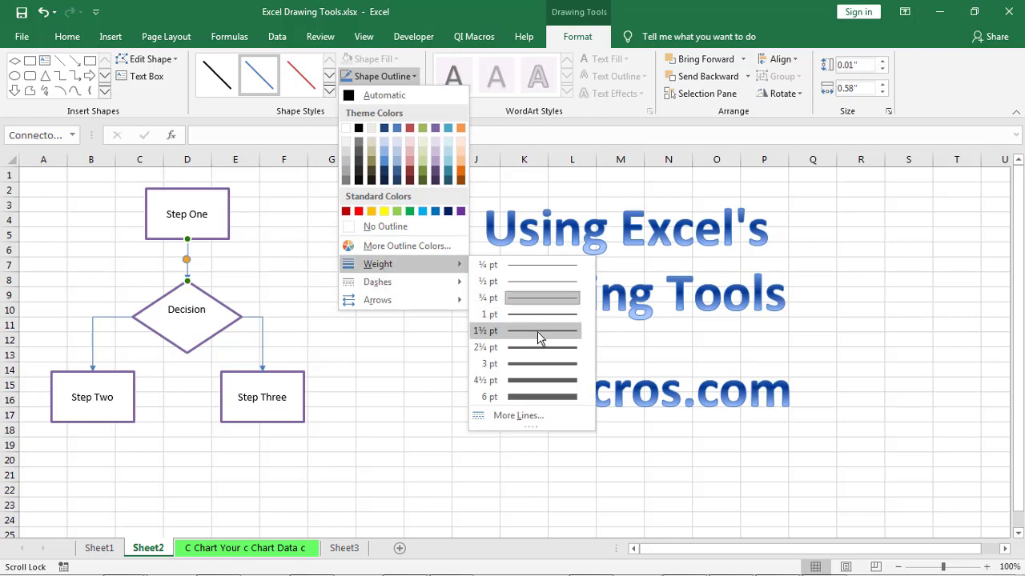
left_click(538, 332)
left_click(382, 305)
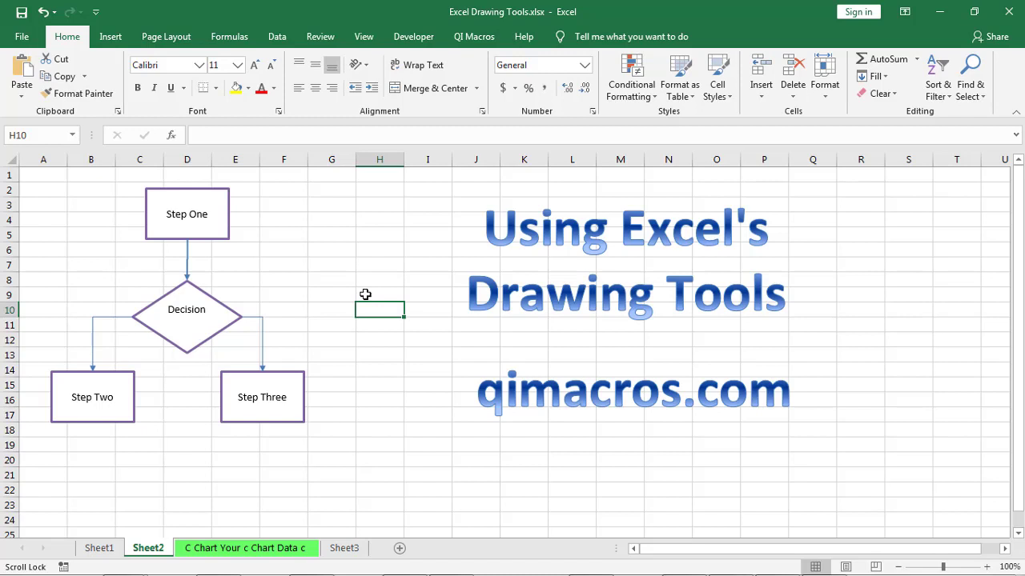
Open the Flowchart template from the QI Macros Lean Tools list.
left_click(337, 226)
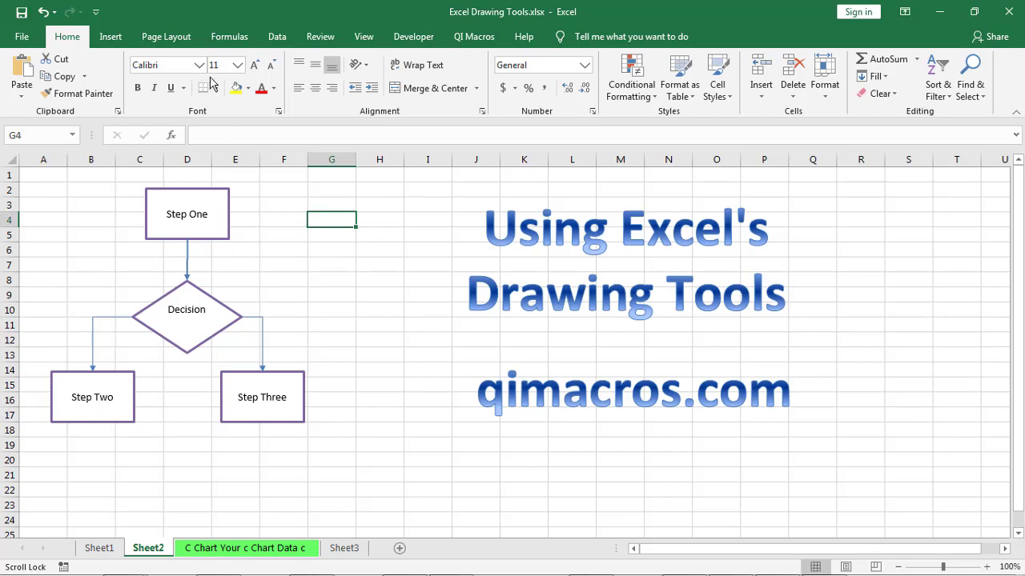
left_click(476, 37)
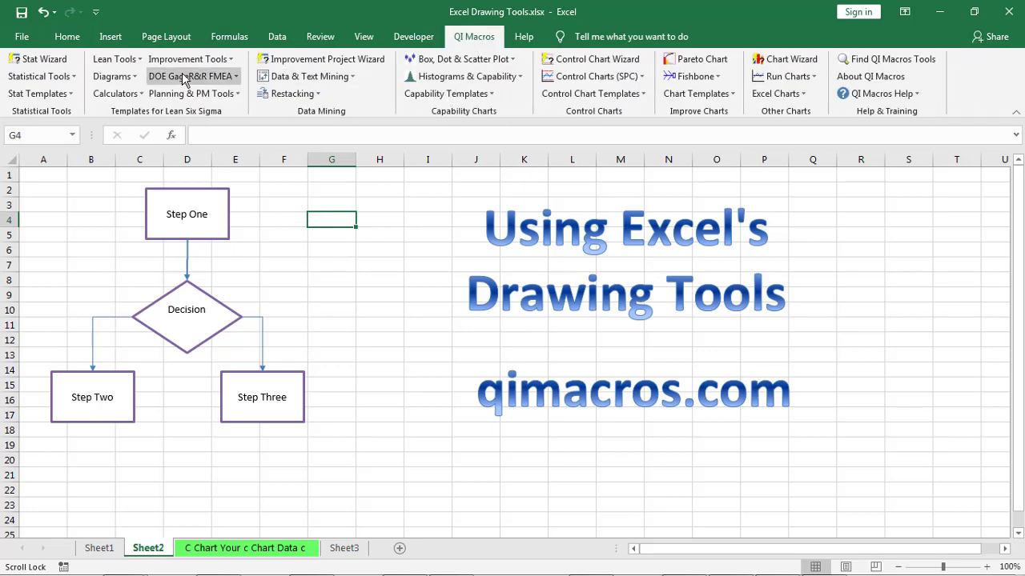
left_click(116, 64)
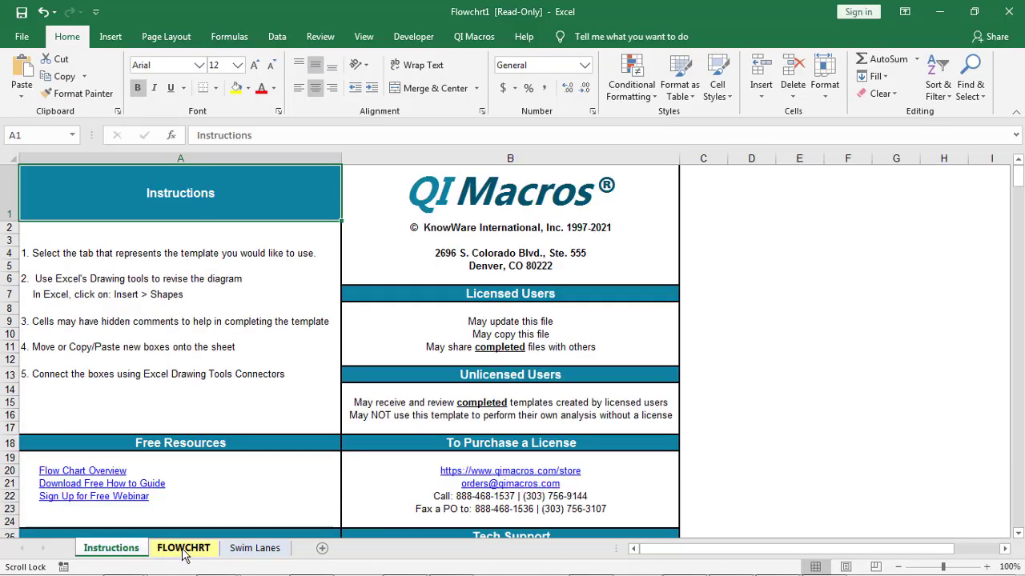
On the Swim Lanes sheet, copy Activity 2 to cell E6 and place it below Decision.
left_click(184, 551)
left_click(255, 551)
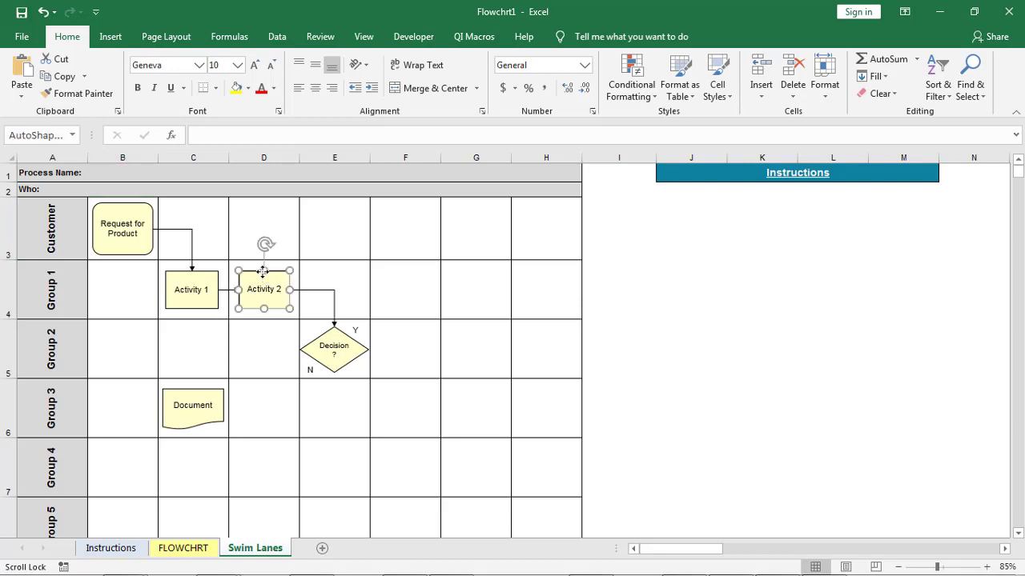
left_click(265, 277)
right_click(274, 270)
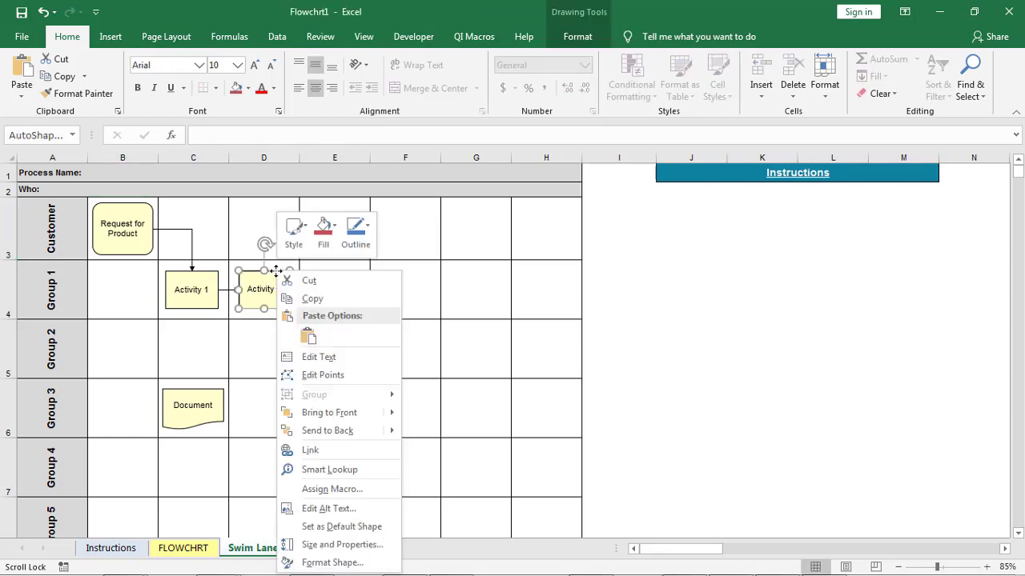
key("Escape")
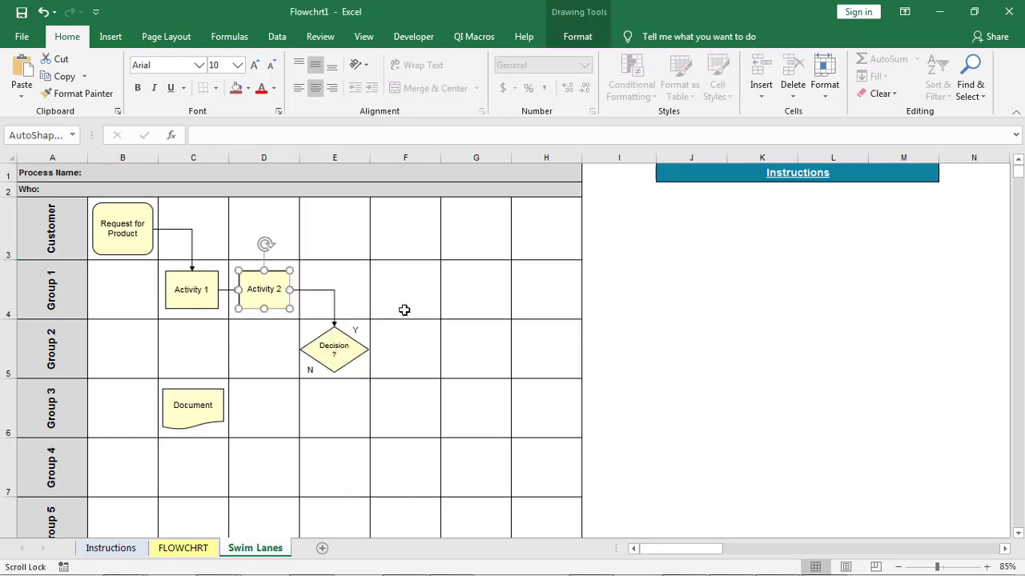
right_click(325, 401)
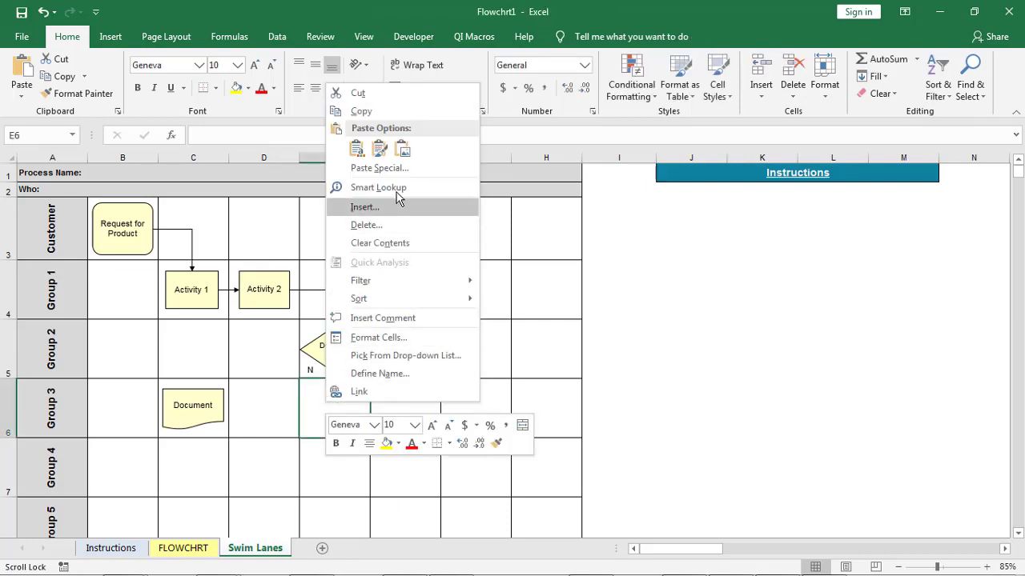
left_click(357, 149)
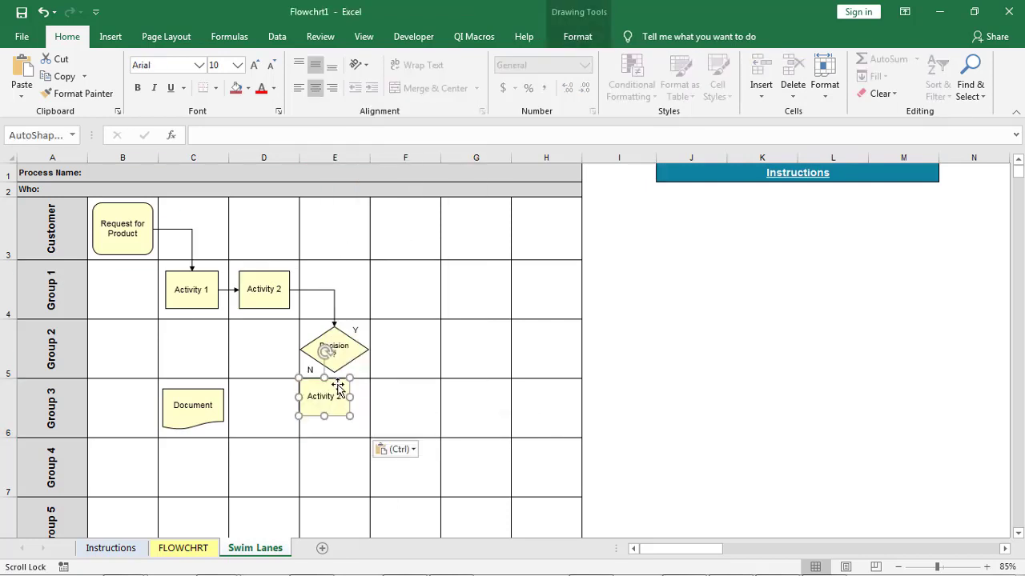
left_click_drag(339, 378, 346, 397)
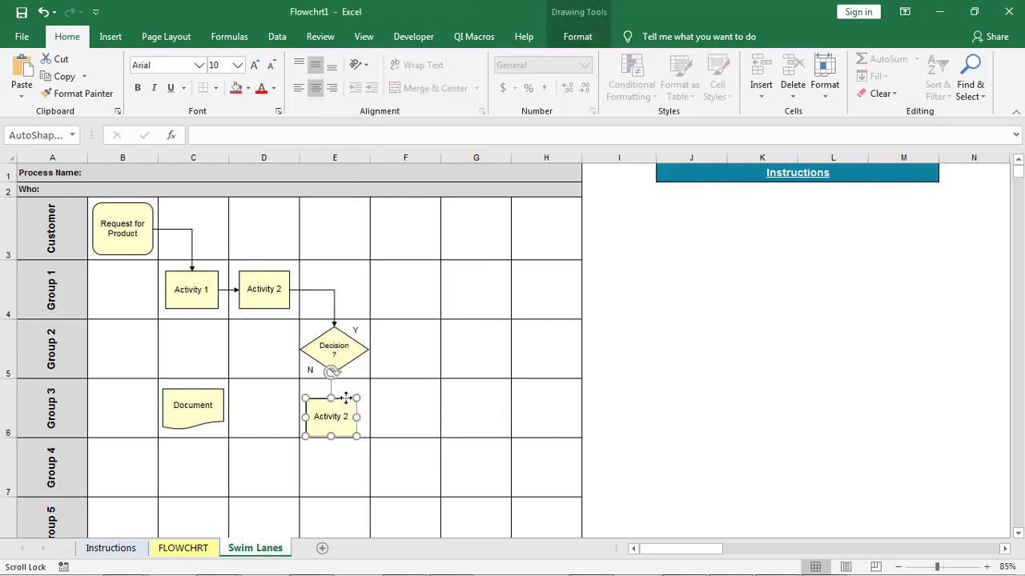
left_click(320, 346)
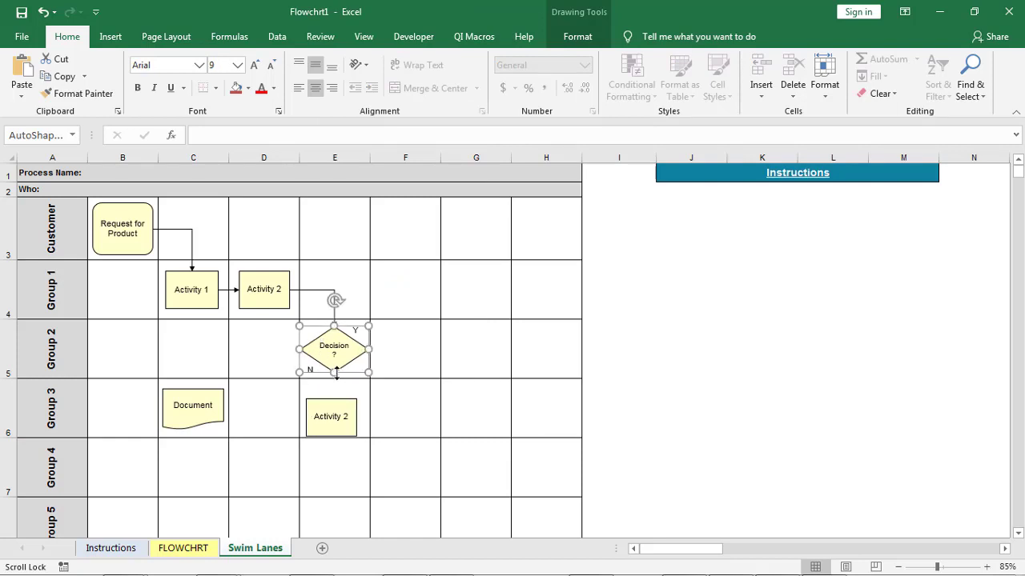
left_click(264, 348)
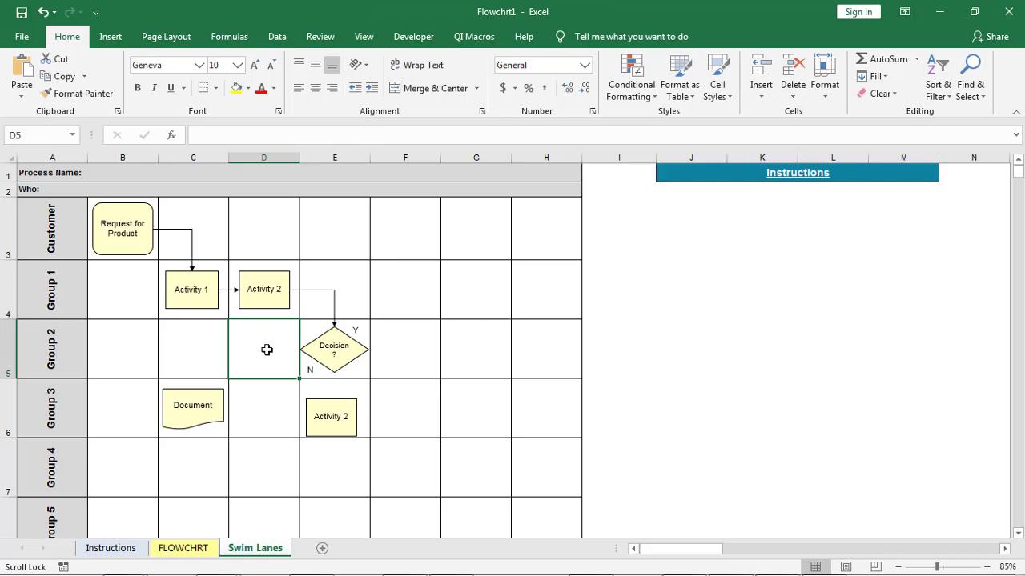
Open the QI Macros Ishikawa Fishbone Diagram template, then the MindMap template from Diagrams.
left_click(472, 40)
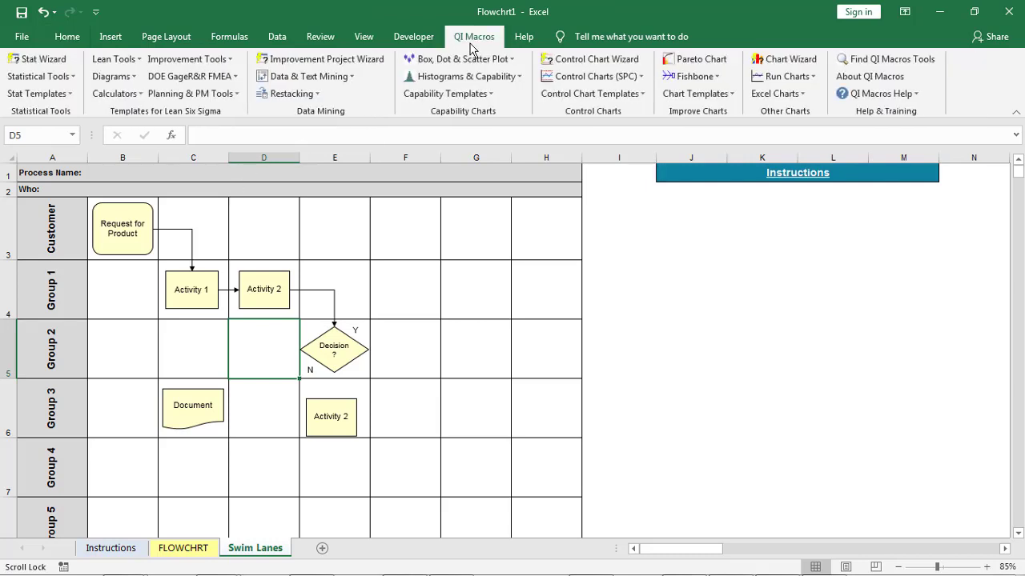
left_click(178, 64)
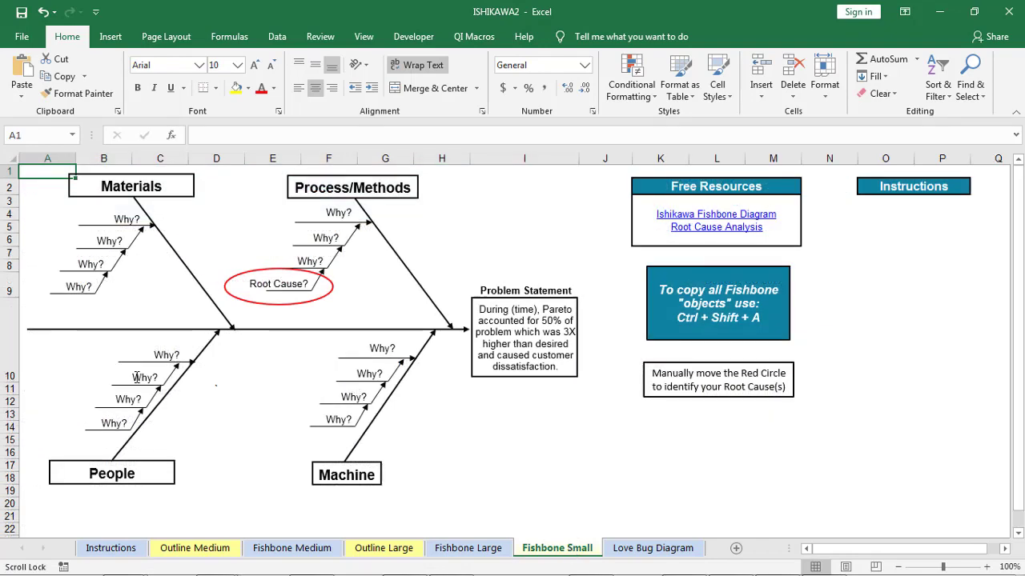
left_click(466, 36)
left_click(116, 77)
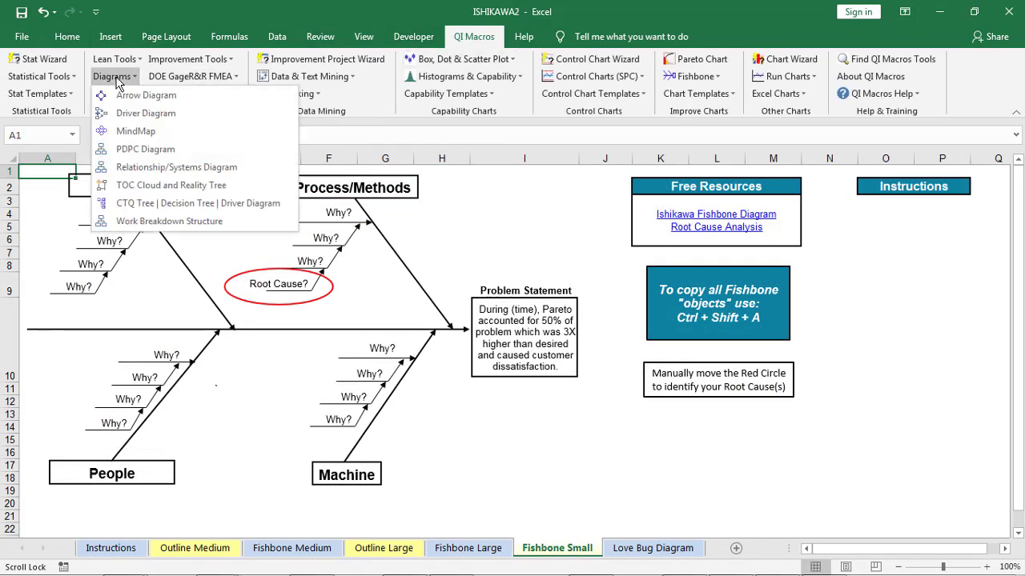
left_click(132, 130)
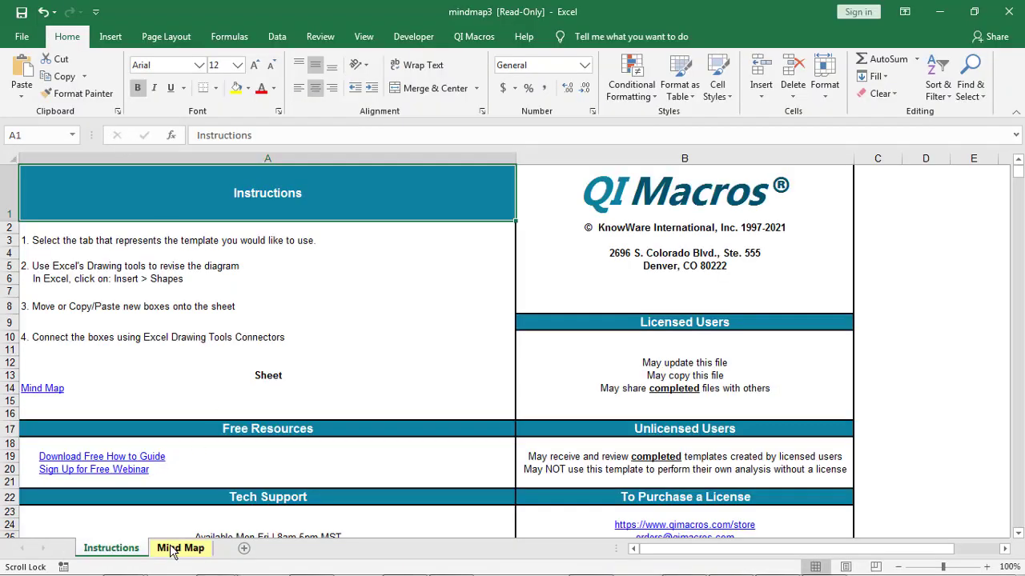
Show the mindmap3 Mind Map sheet, then browse the QI Macros and Insert ribbon tabs.
left_click(172, 548)
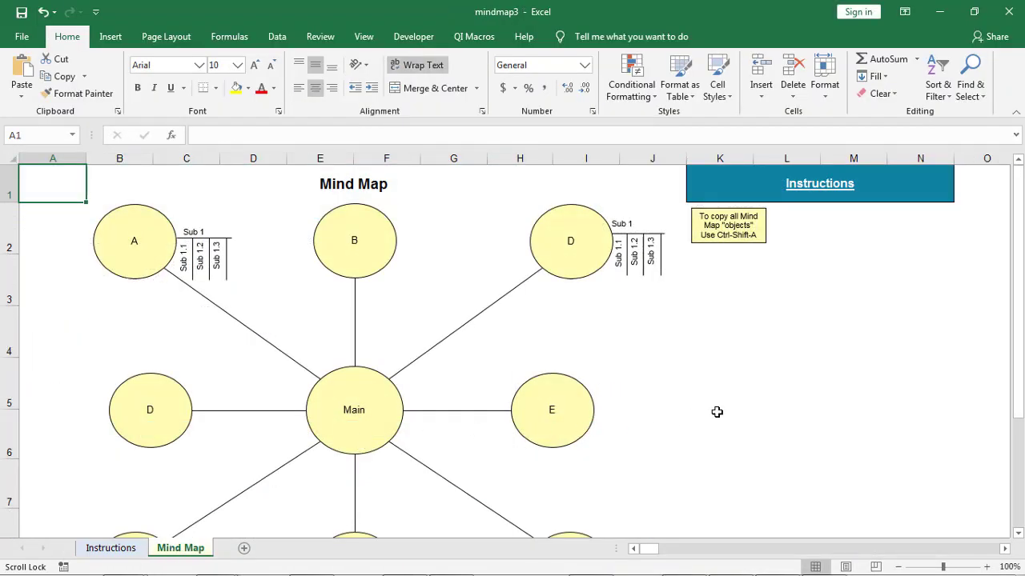
left_click(477, 38)
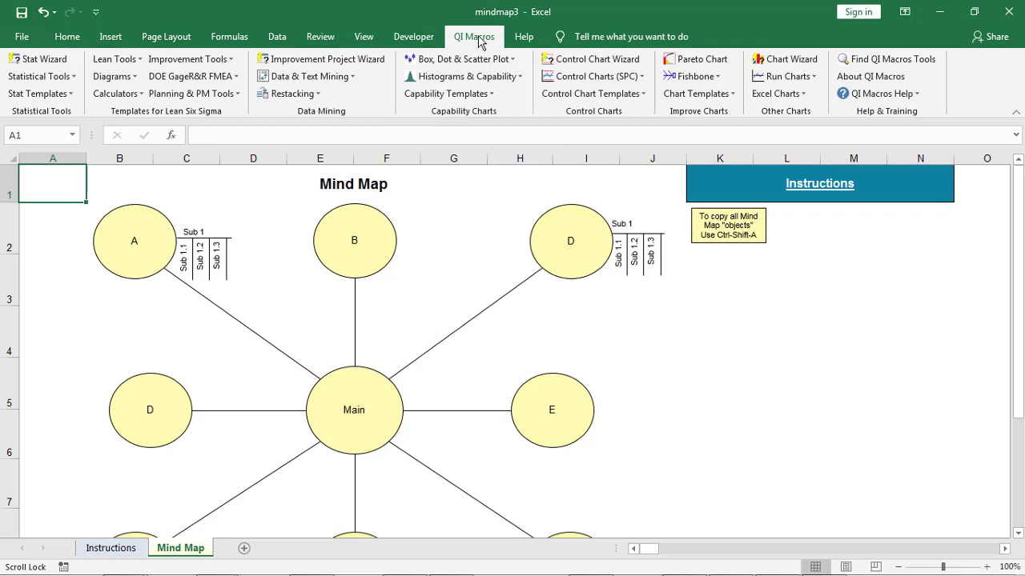
left_click(120, 40)
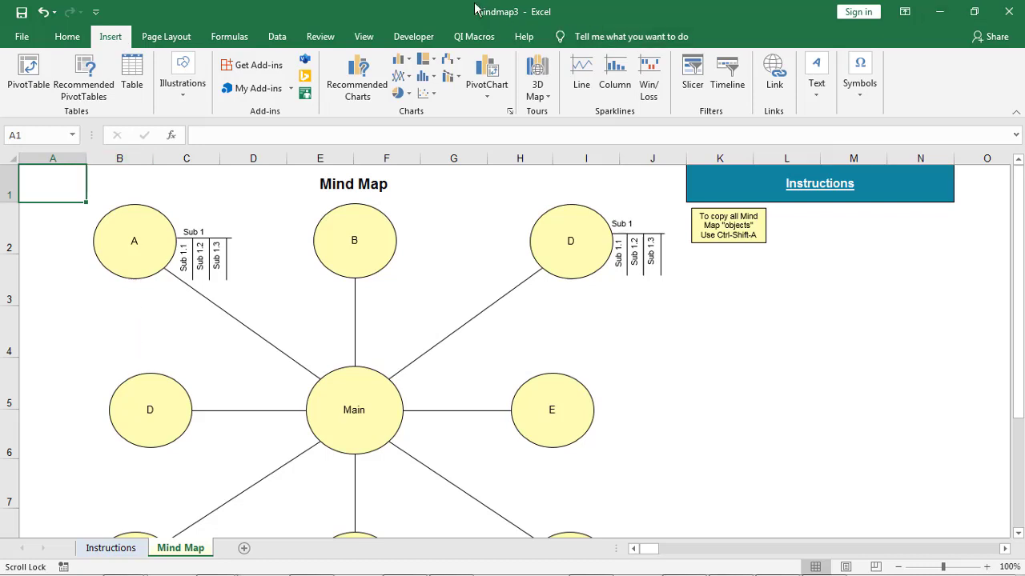
Switch windows back to Excel Drawing Tools.xlsx to see the finished flowchart on Sheet2.
left_click(362, 38)
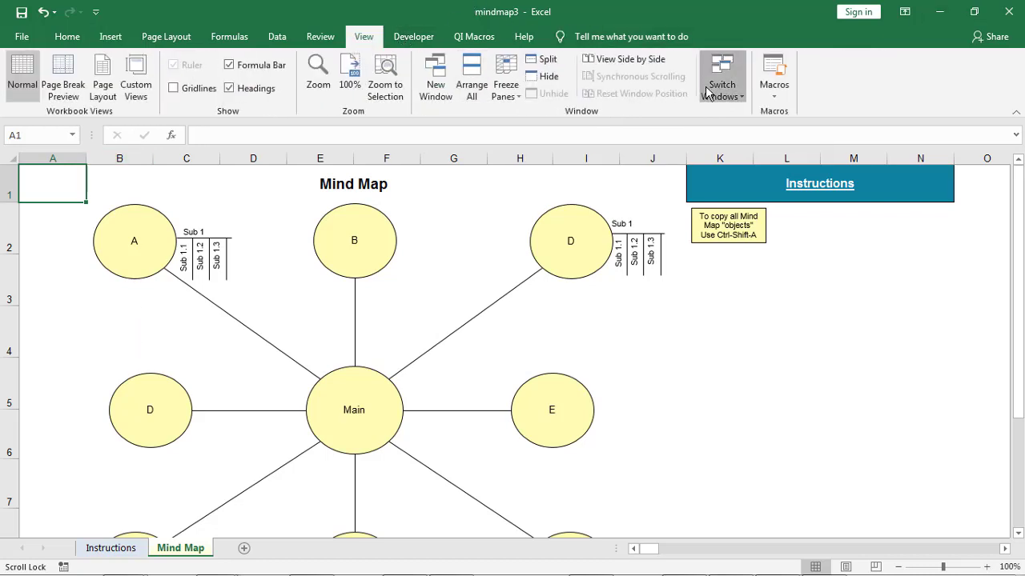
left_click(721, 88)
left_click(737, 168)
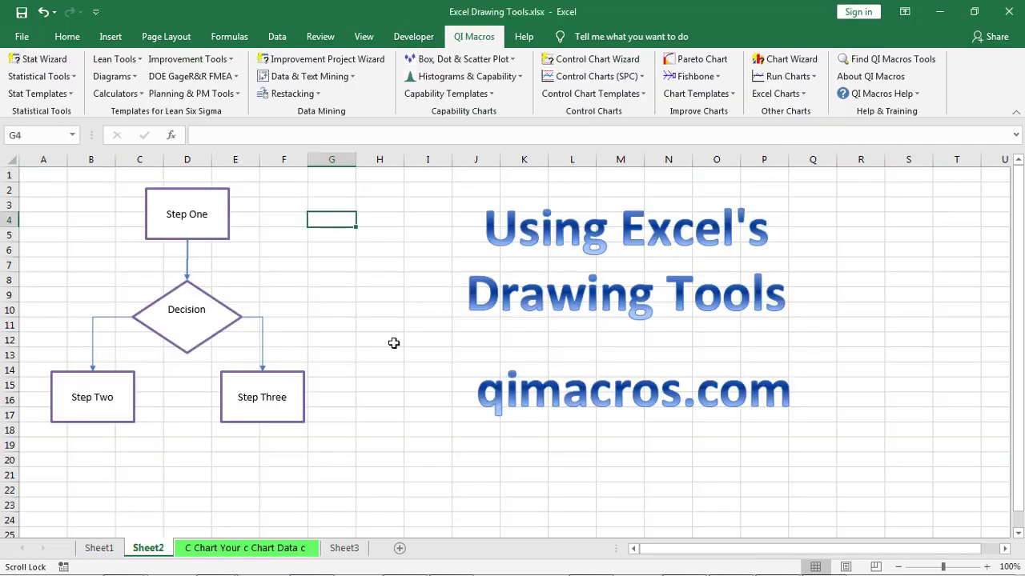